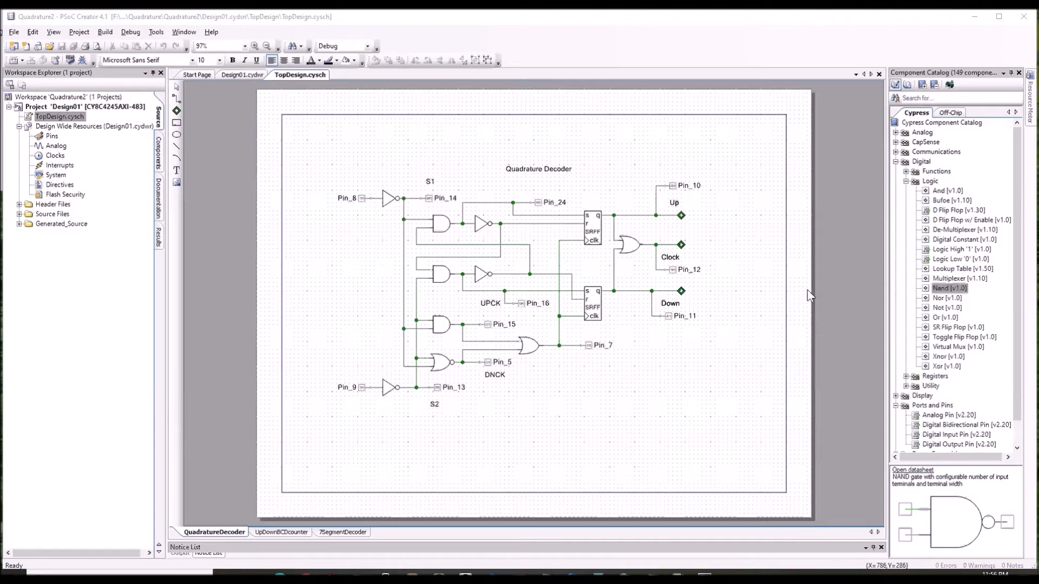
Add a new blank schematic page to TopDesign.cysch after the 7SegmentDecoder page.
right_click(344, 533)
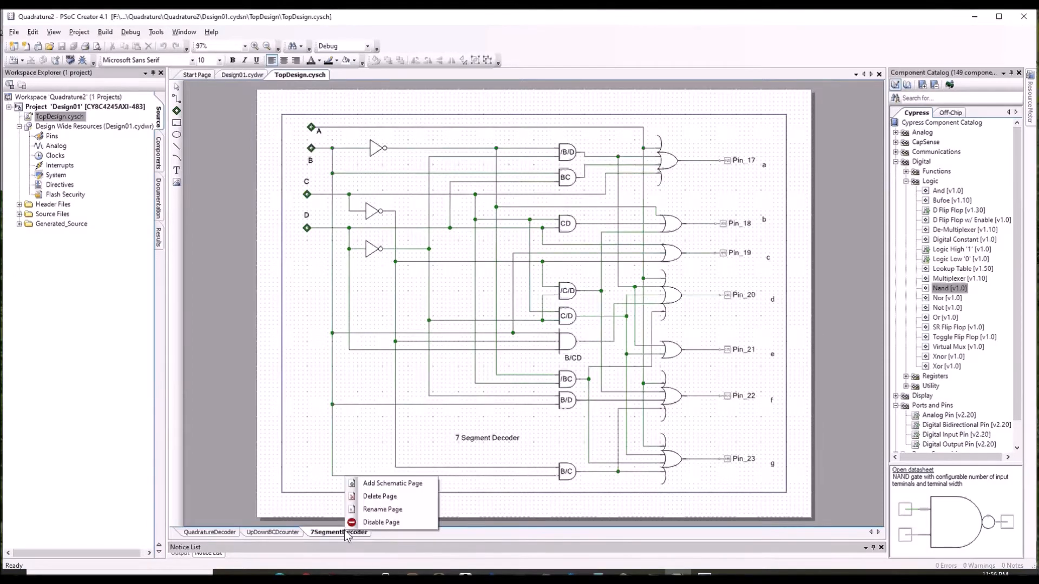
left_click(373, 483)
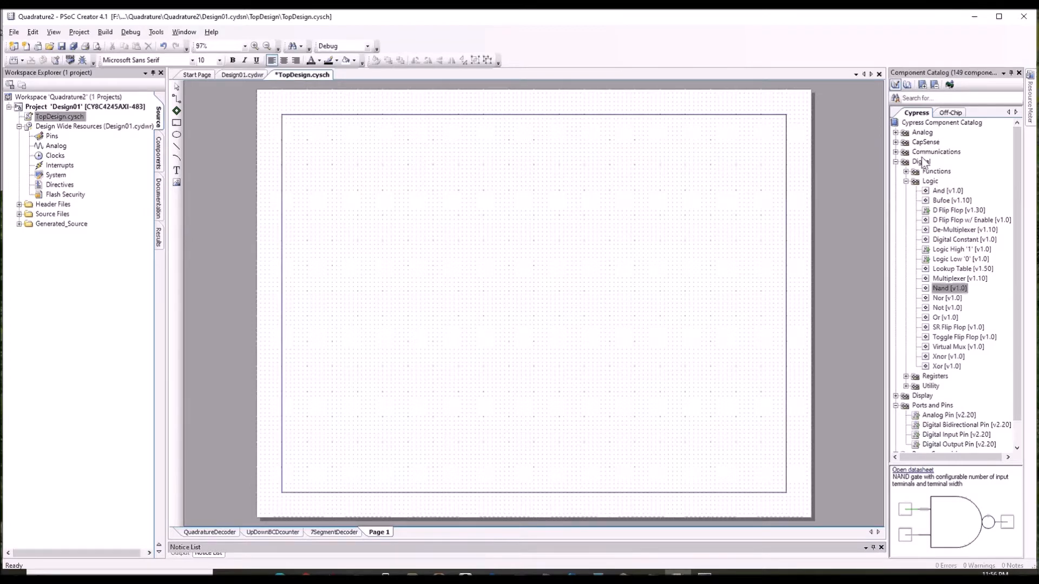
Examine the component catalog's Analog, Communications, Digital functions, logic, and ports and pins categories for available parts.
left_click(897, 135)
left_click(896, 132)
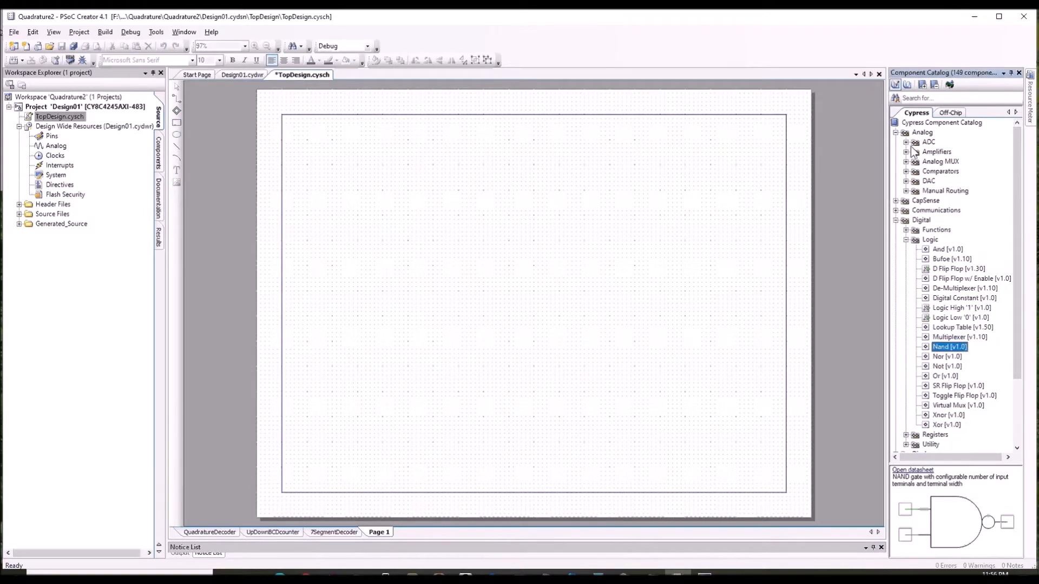
left_click(906, 143)
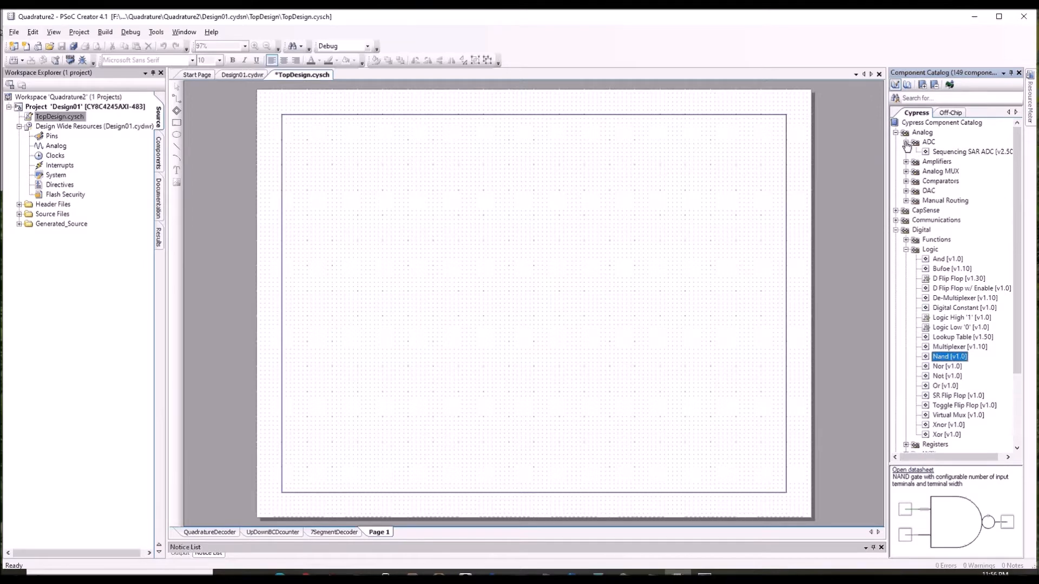
left_click(906, 143)
left_click(906, 153)
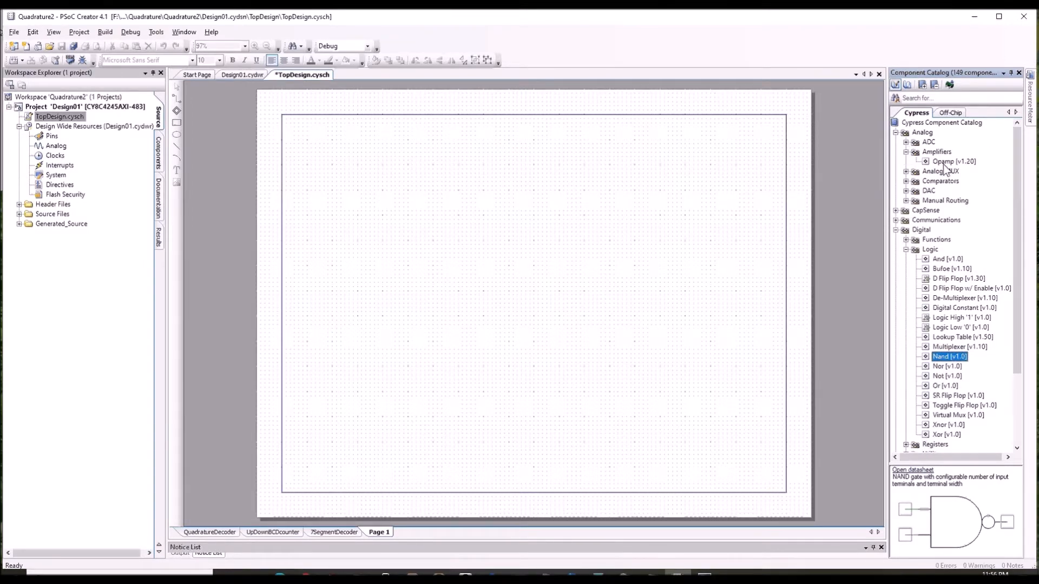
left_click(906, 152)
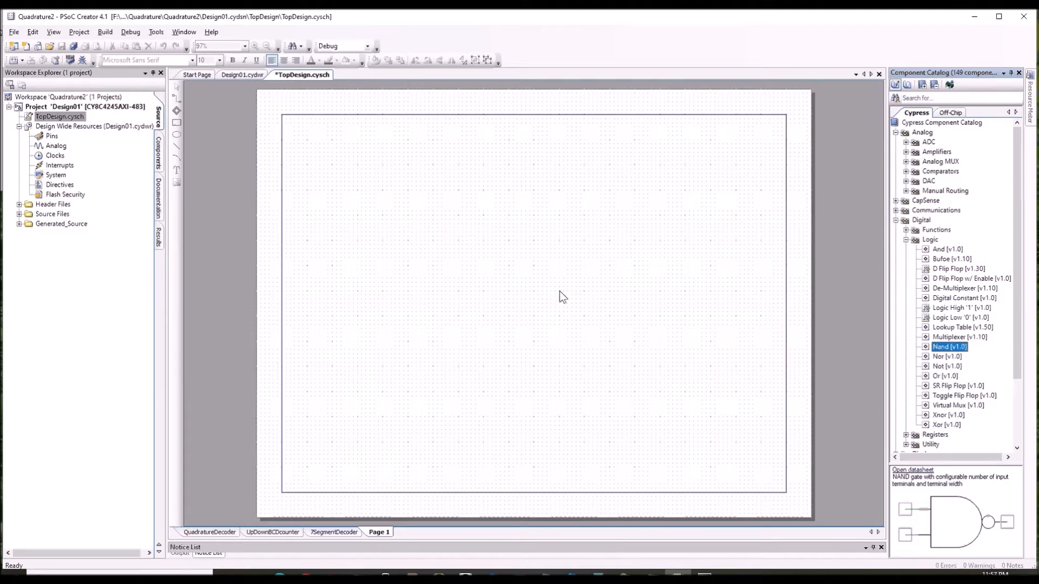
left_click(895, 212)
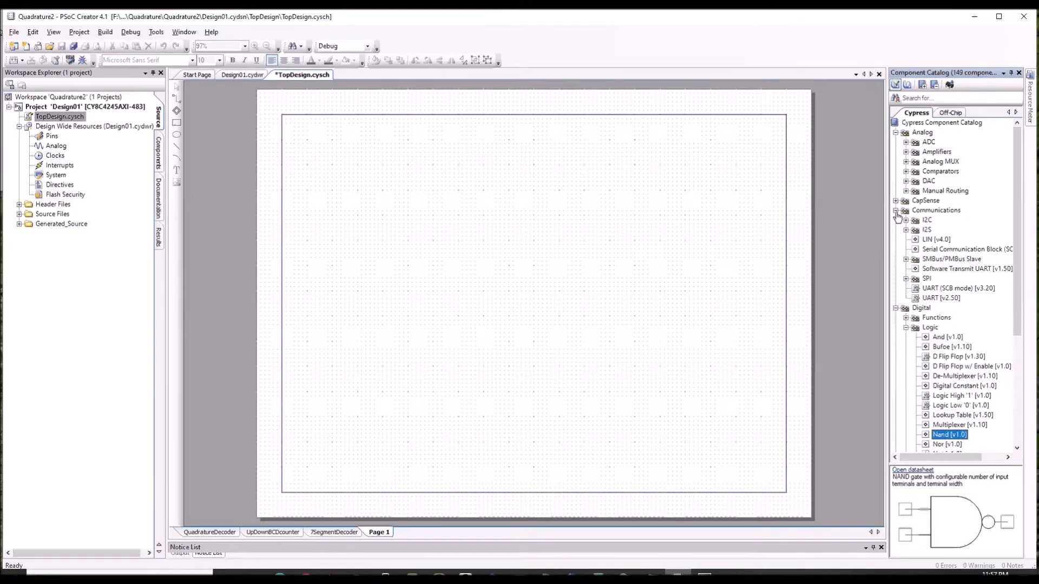
left_click(896, 211)
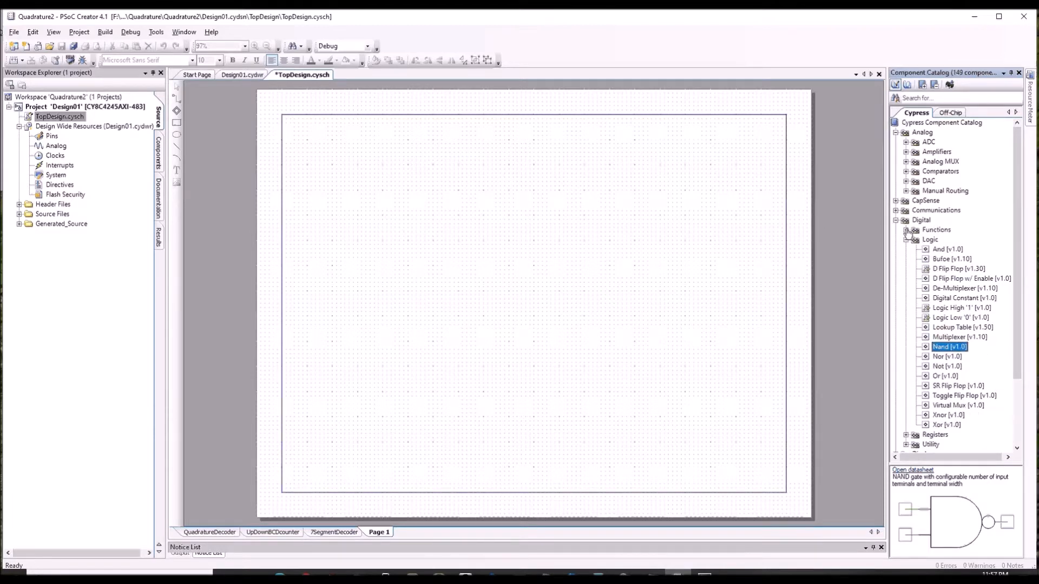
left_click(906, 230)
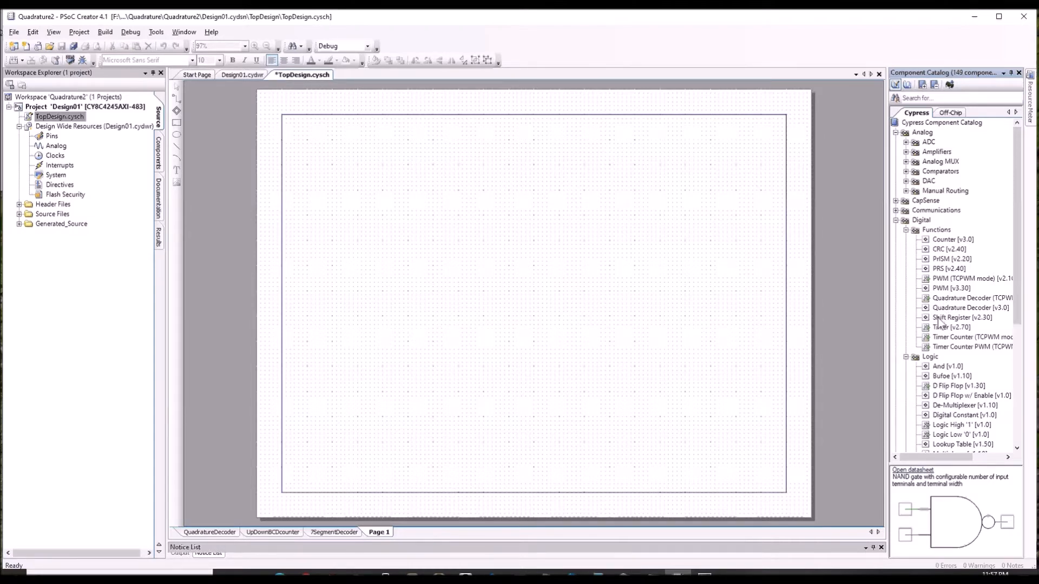
left_click(906, 231)
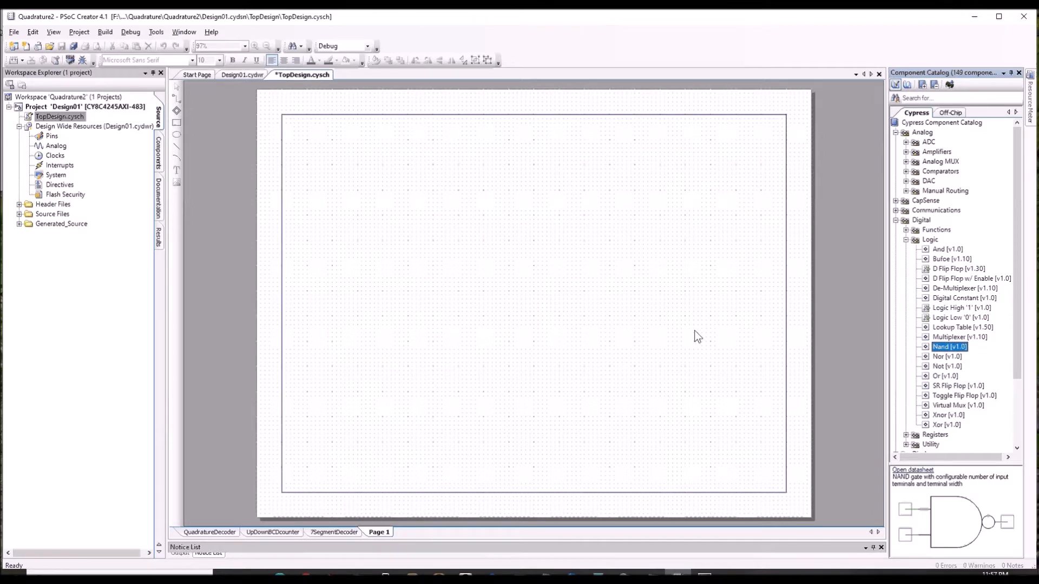
scroll(910, 307, "down", 3)
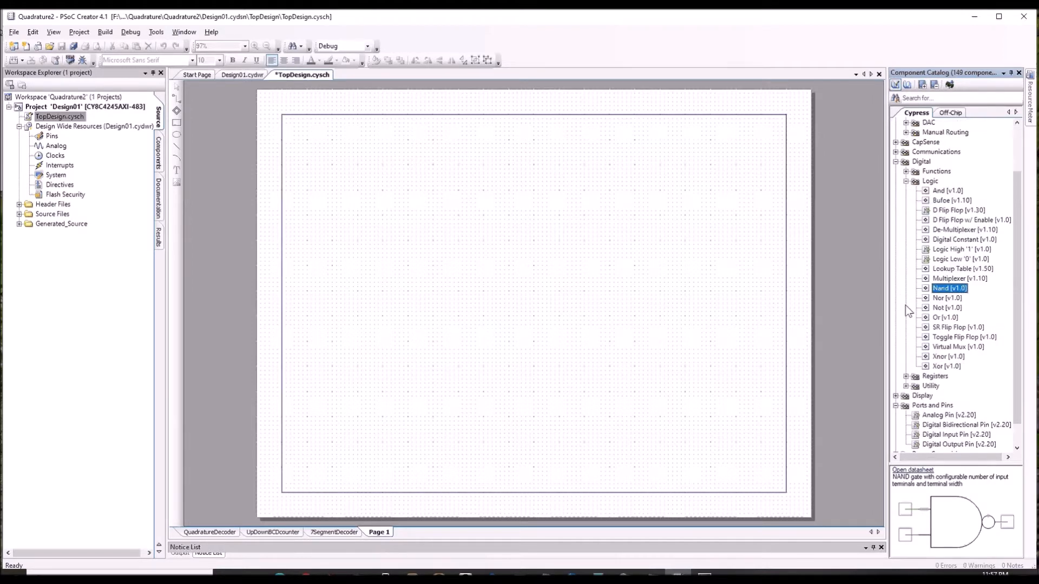
left_click(895, 379)
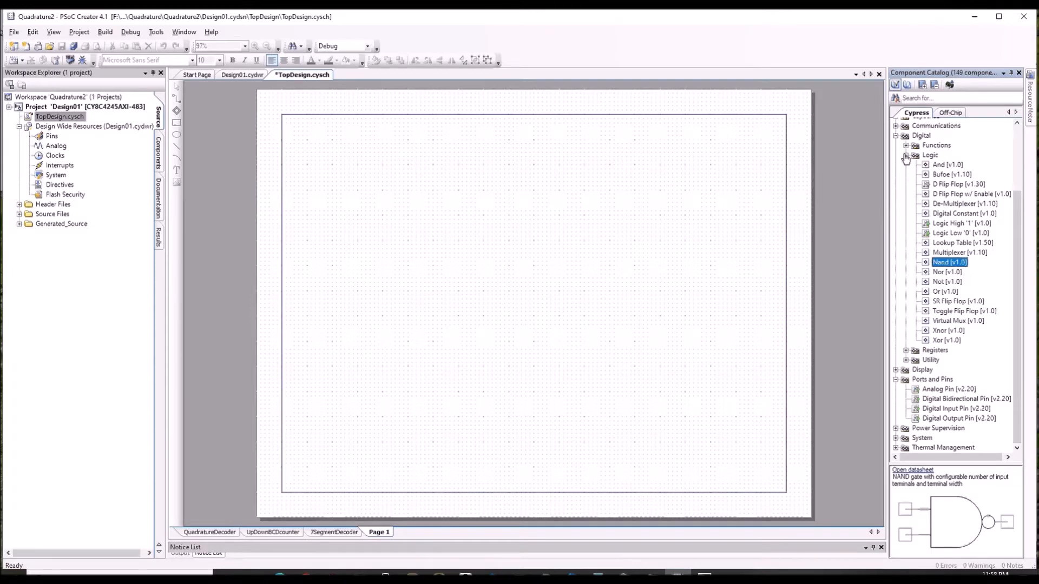
Place two And gates and a Nor gate so that the first And and the Nor feed the second And gate's inputs.
left_click_drag(927, 169, 417, 217)
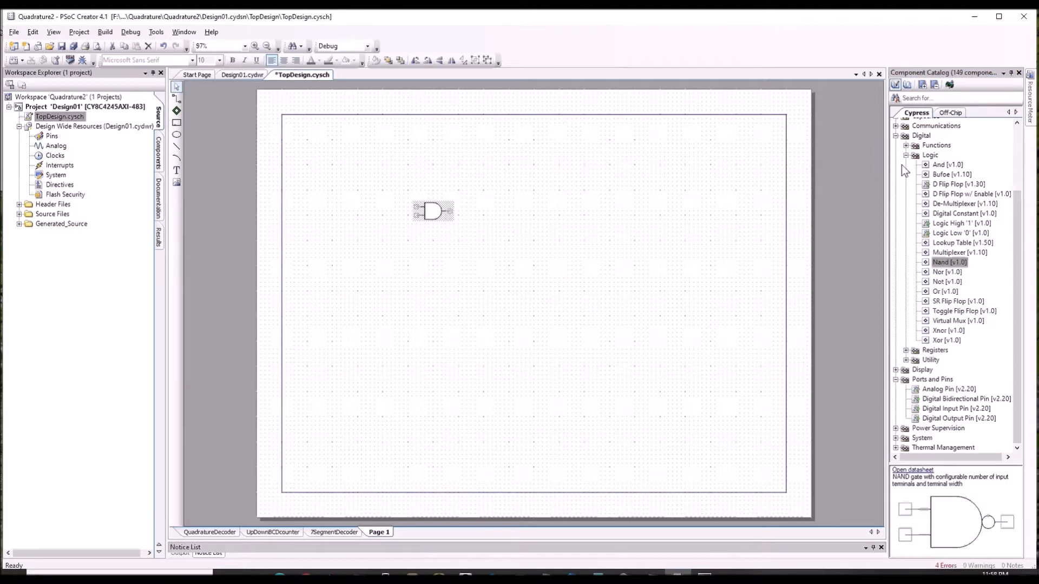
left_click_drag(932, 169, 469, 221)
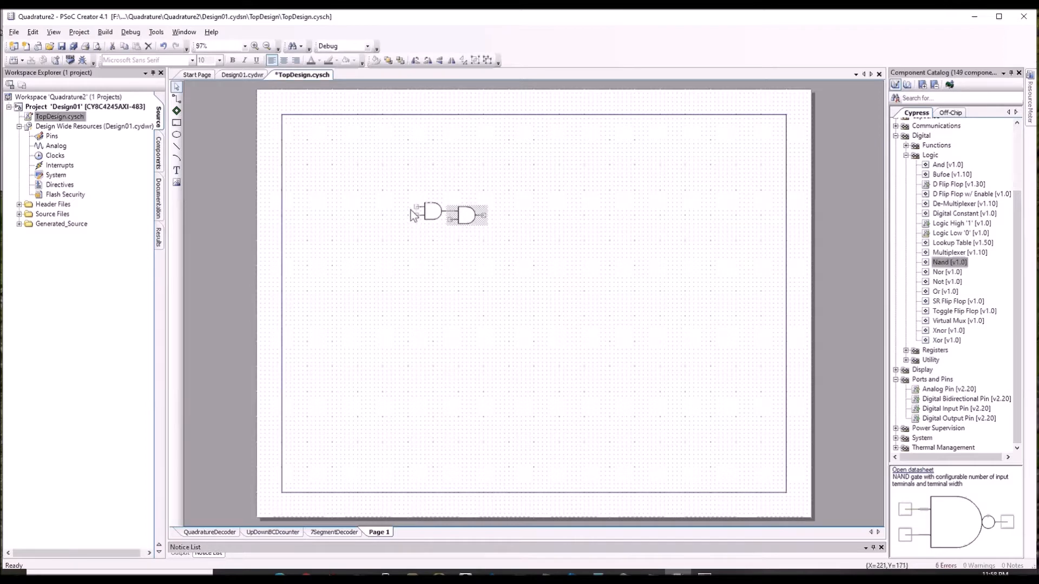
left_click_drag(464, 220, 545, 193)
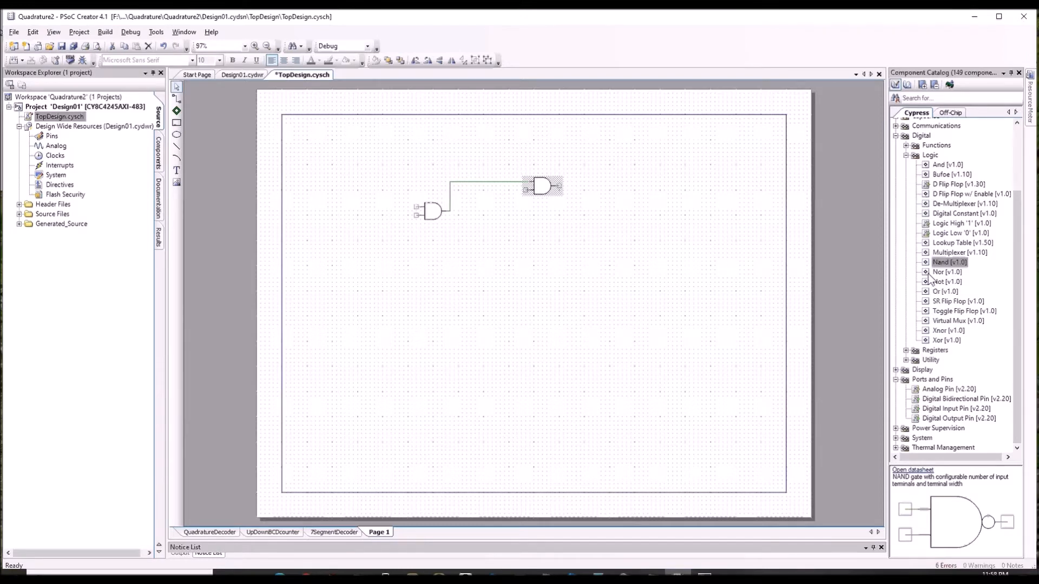
left_click_drag(935, 271, 445, 265)
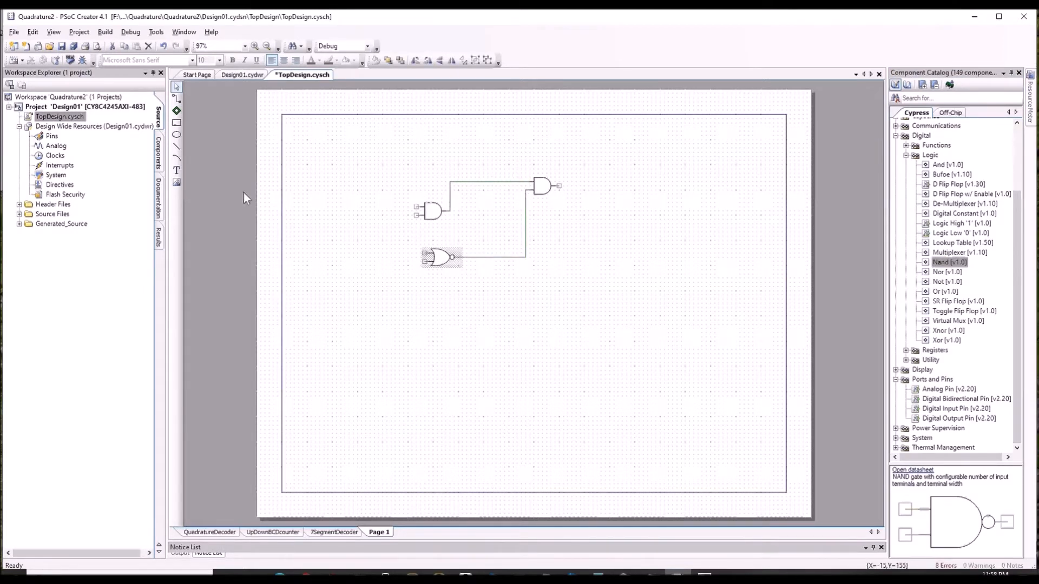
Wire the first And gate's lower input around to the Nor gate's lower input, and delete that wire.
left_click(177, 99)
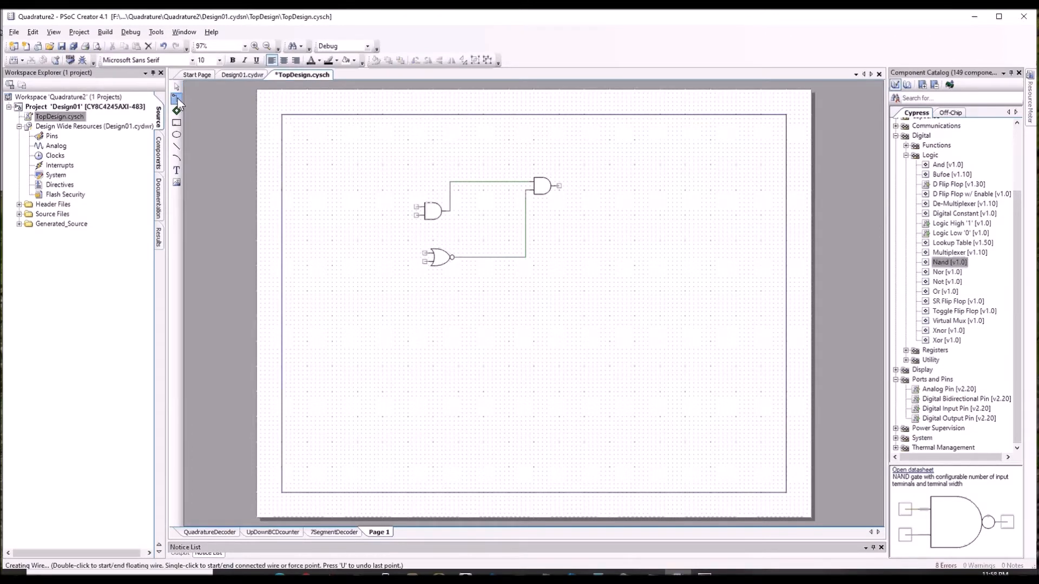
left_click(417, 215)
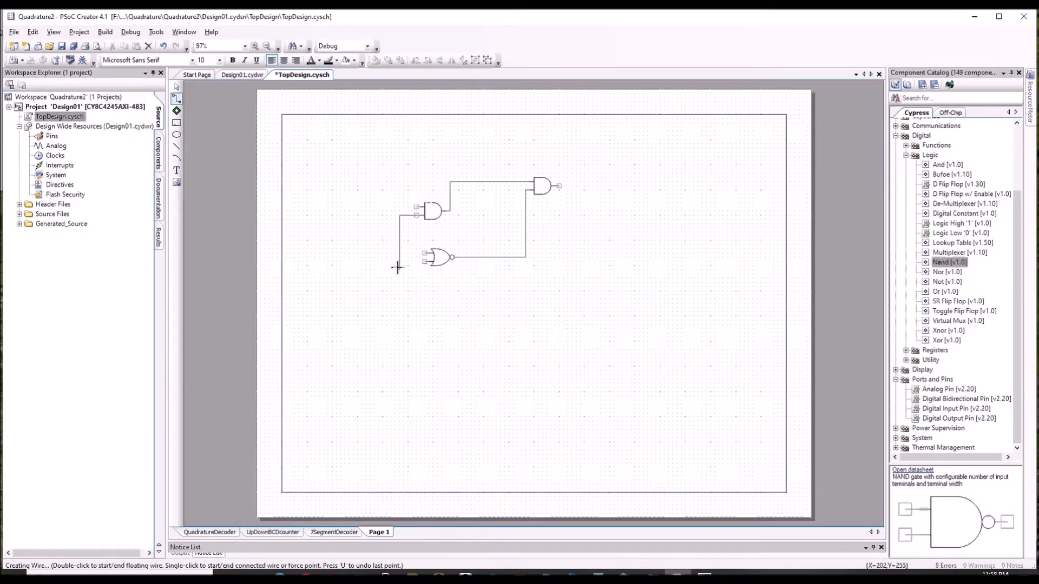
left_click(370, 261)
left_click(425, 261)
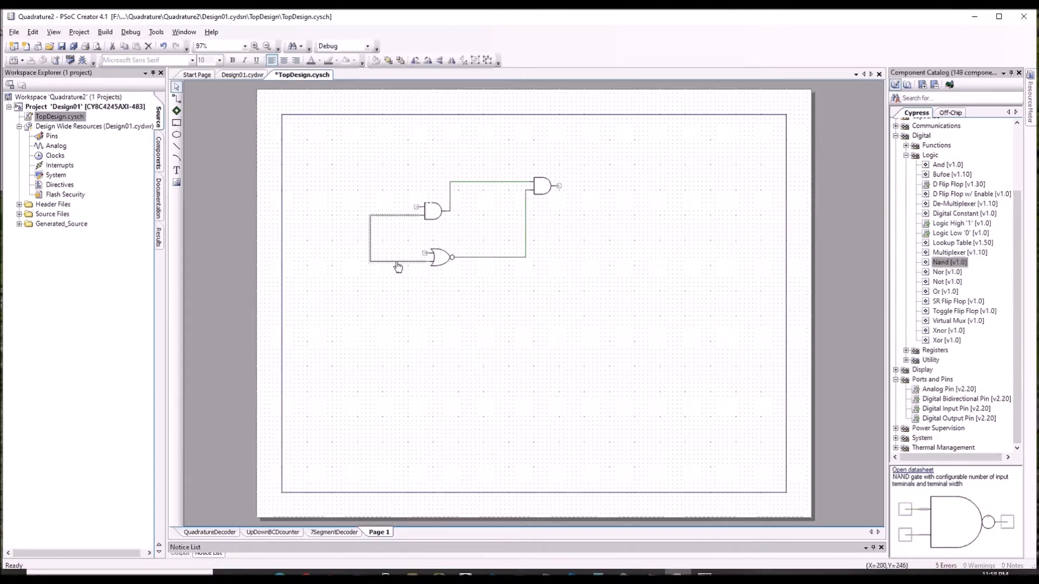
left_click_drag(370, 239, 370, 241)
key("Delete")
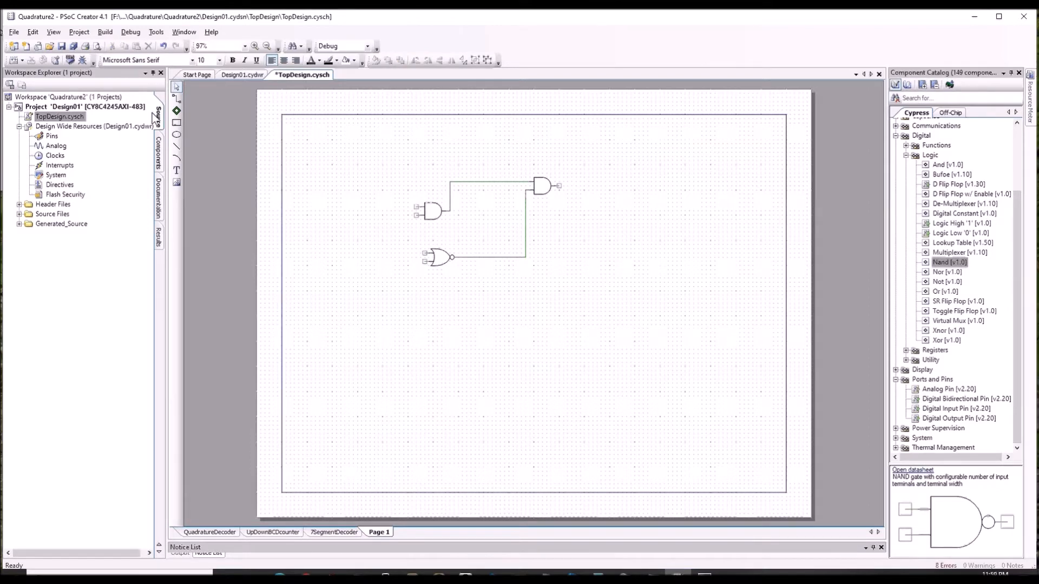
Add a sheet connector beside the first And gate and wire it to the gate's lower input.
left_click(177, 111)
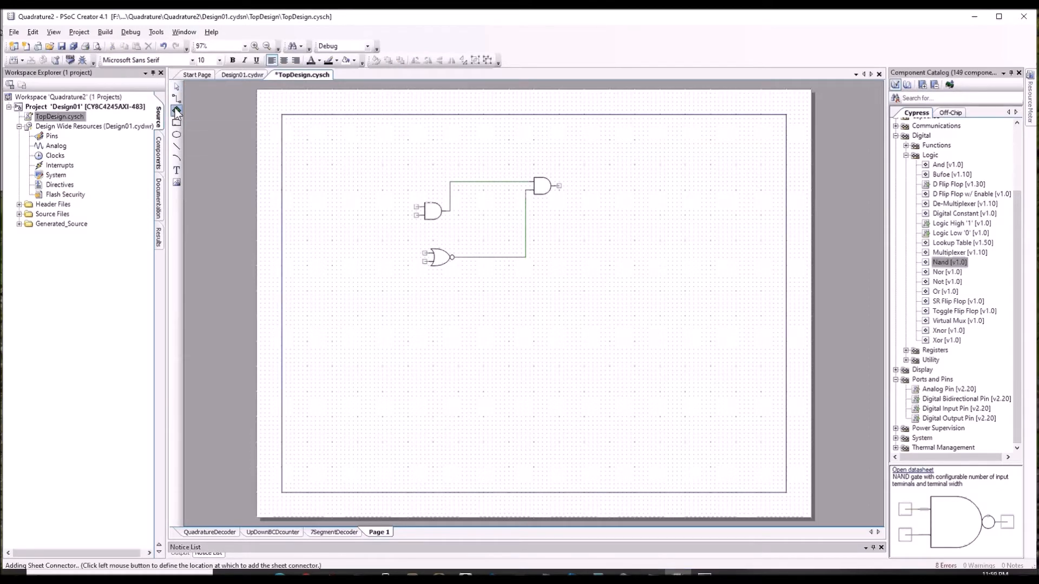
left_click(328, 173)
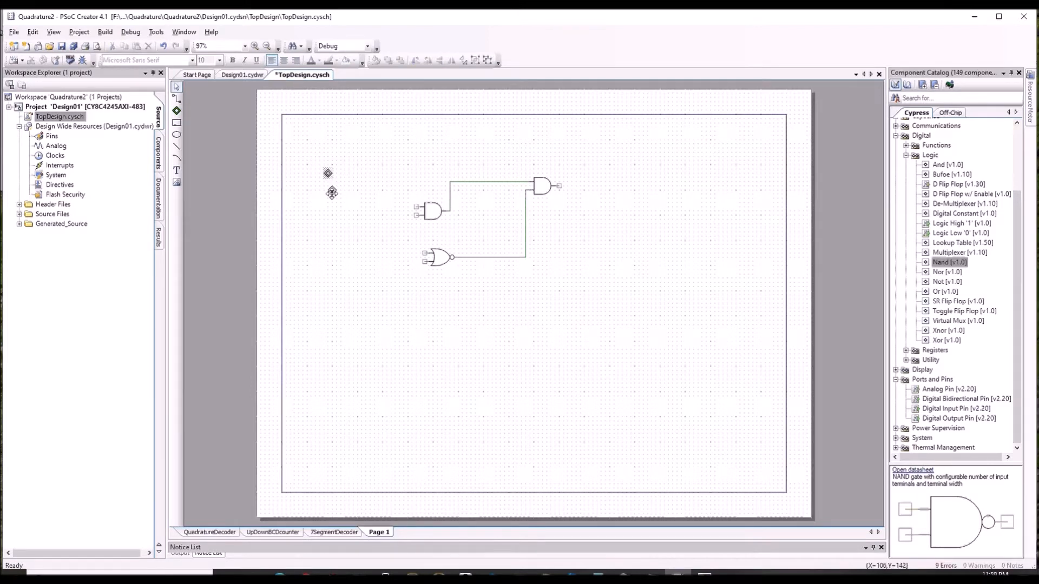
left_click_drag(389, 210, 390, 216)
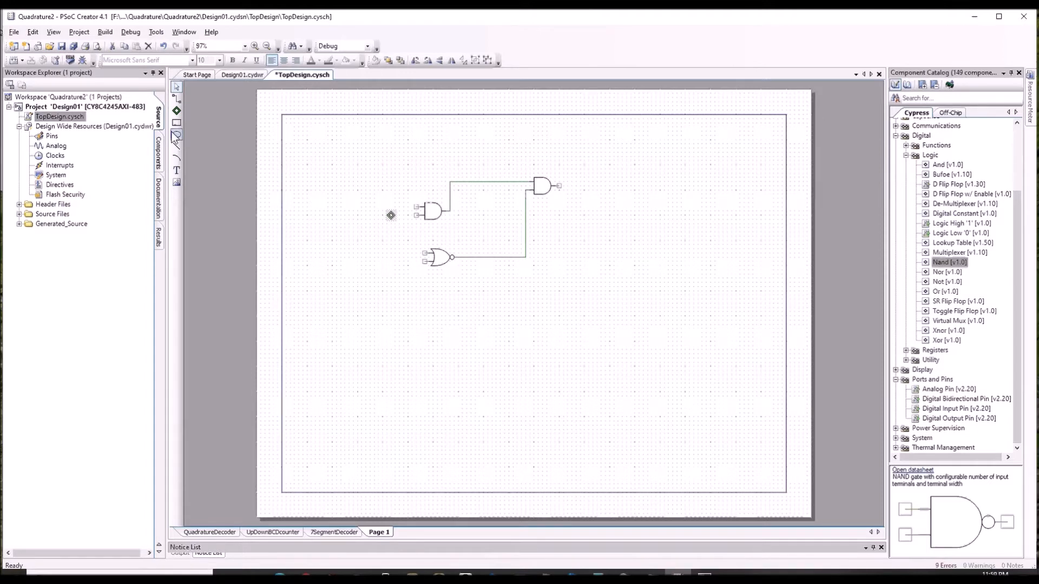
left_click(177, 99)
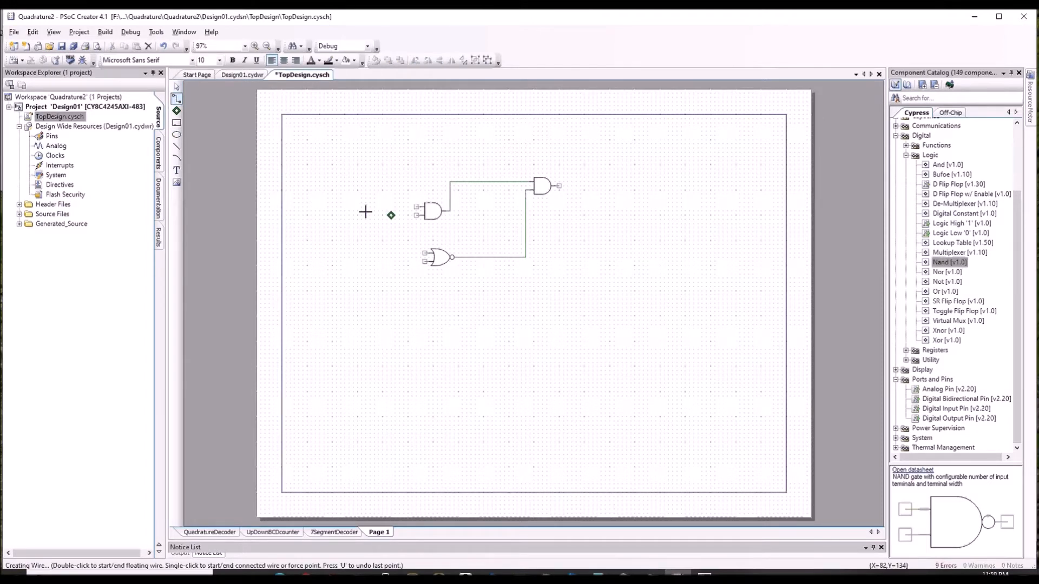
left_click(395, 219)
left_click(394, 216)
key("Escape")
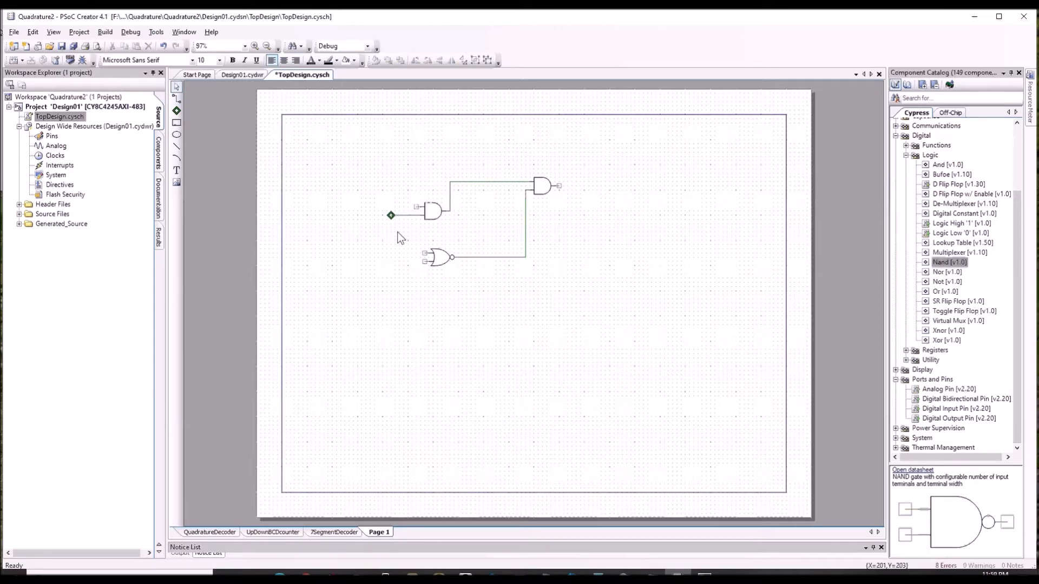
Turn off the computed name for the sheet connector's wire and try to name the signal "test wire".
right_click(401, 216)
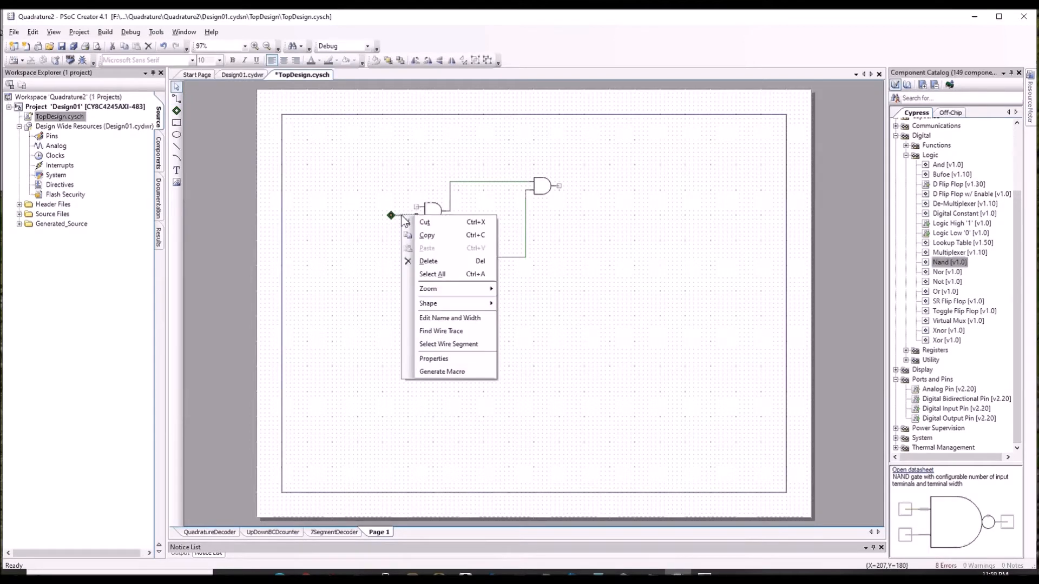
left_click(438, 317)
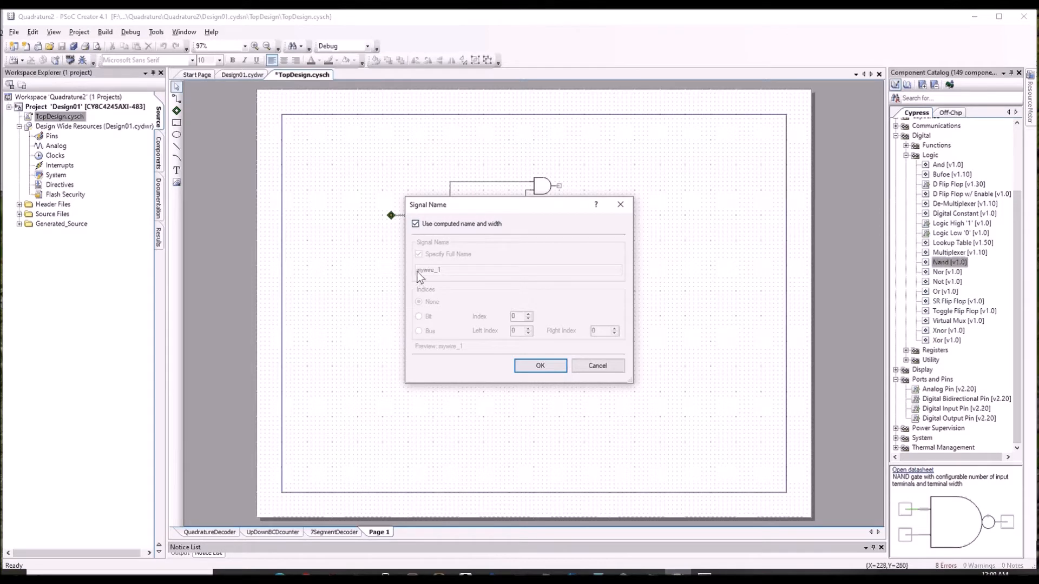
left_click(420, 223)
left_click(447, 269)
left_click_drag(447, 269, 377, 282)
type("test wire")
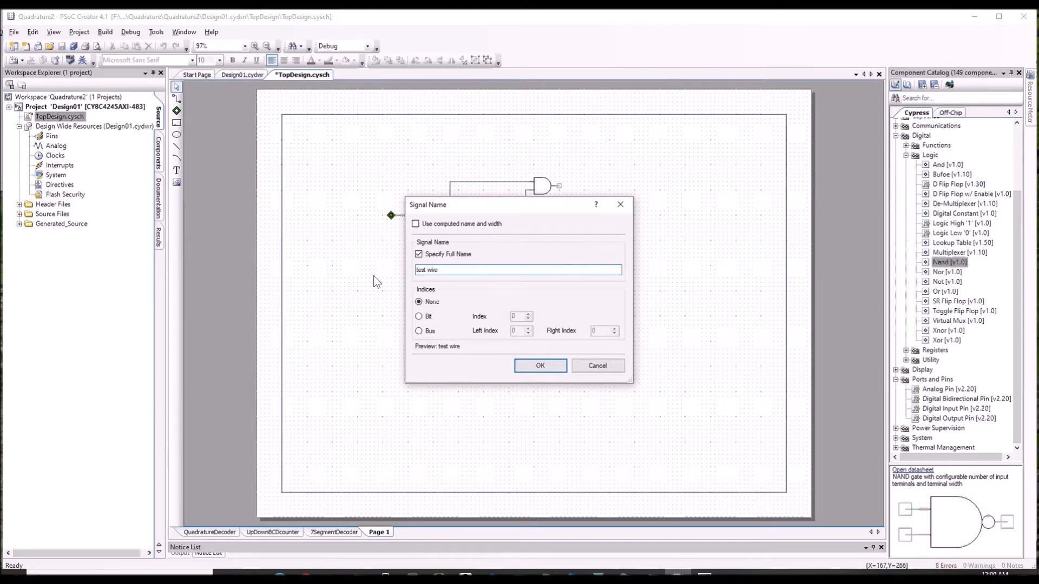
key("Return")
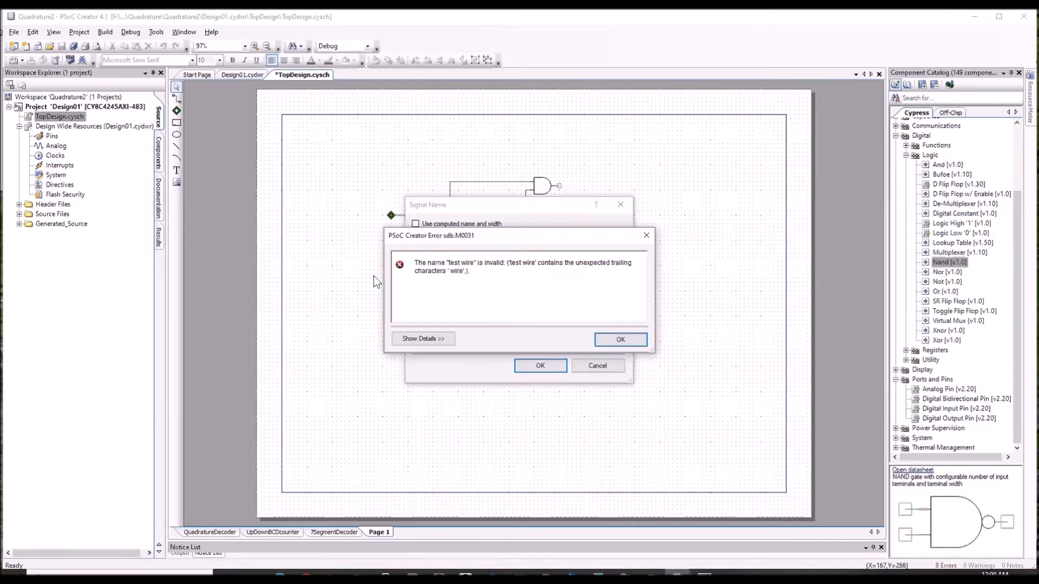
Name the signal testwire without a space and move its label just below the wire.
left_click(620, 342)
left_click(428, 270)
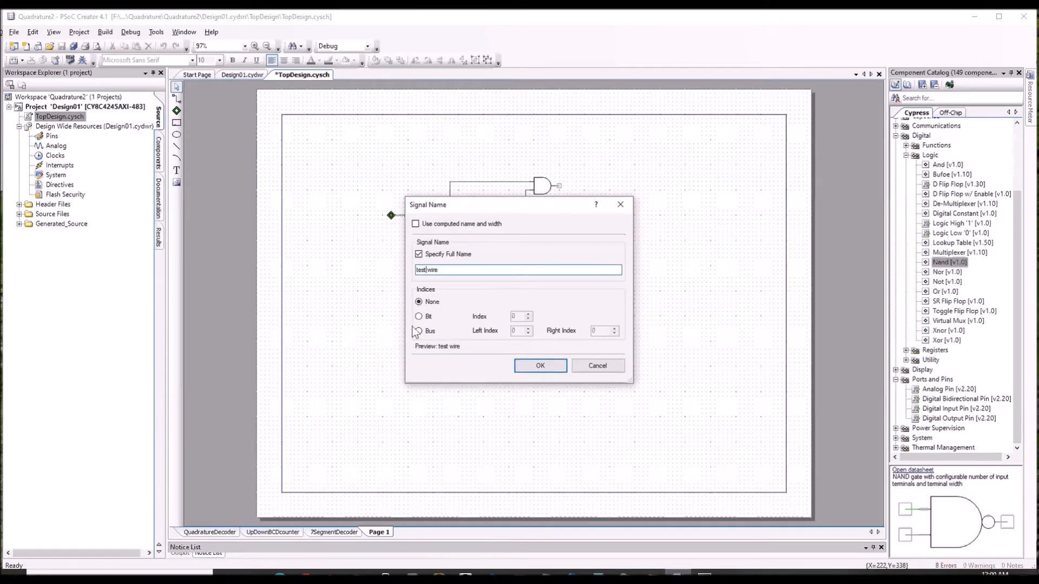
key("Delete")
left_click(533, 365)
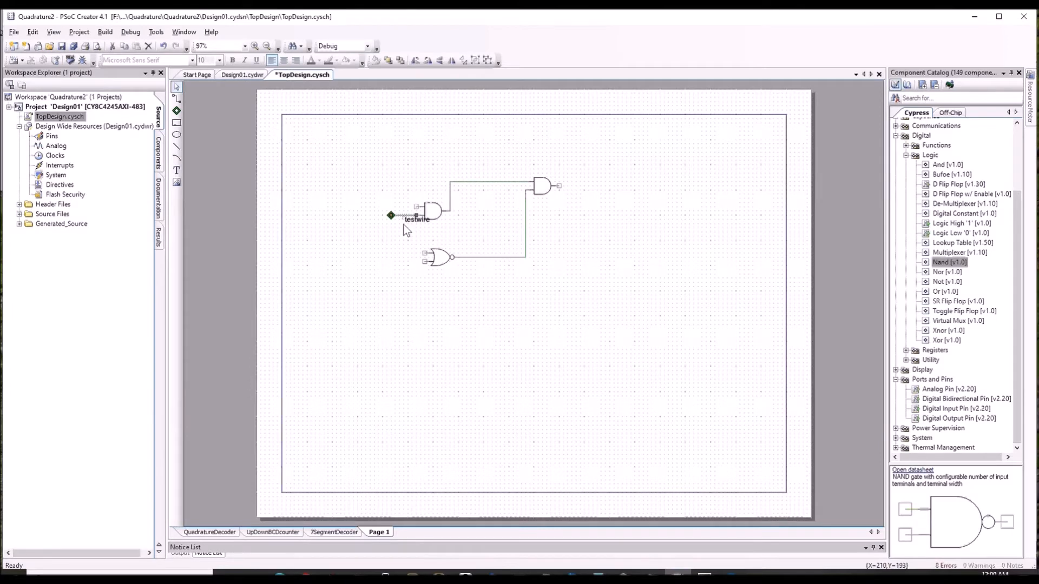
left_click_drag(412, 219, 395, 227)
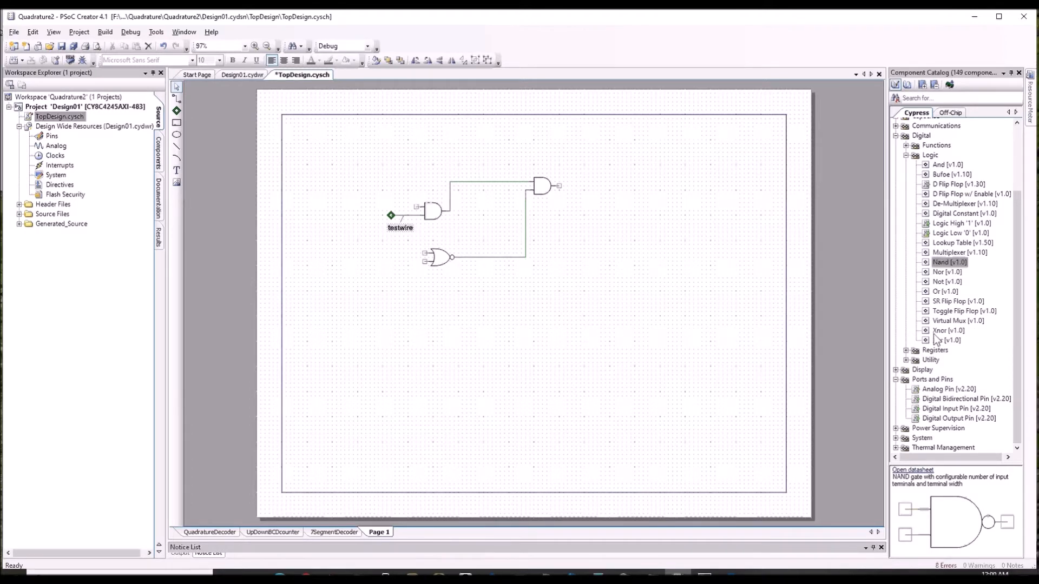
Connect a Not gate to the second And gate's output, a digital input pin to the Nor's lower input, and a digital output pin to the Not.
left_click_drag(933, 287, 619, 274)
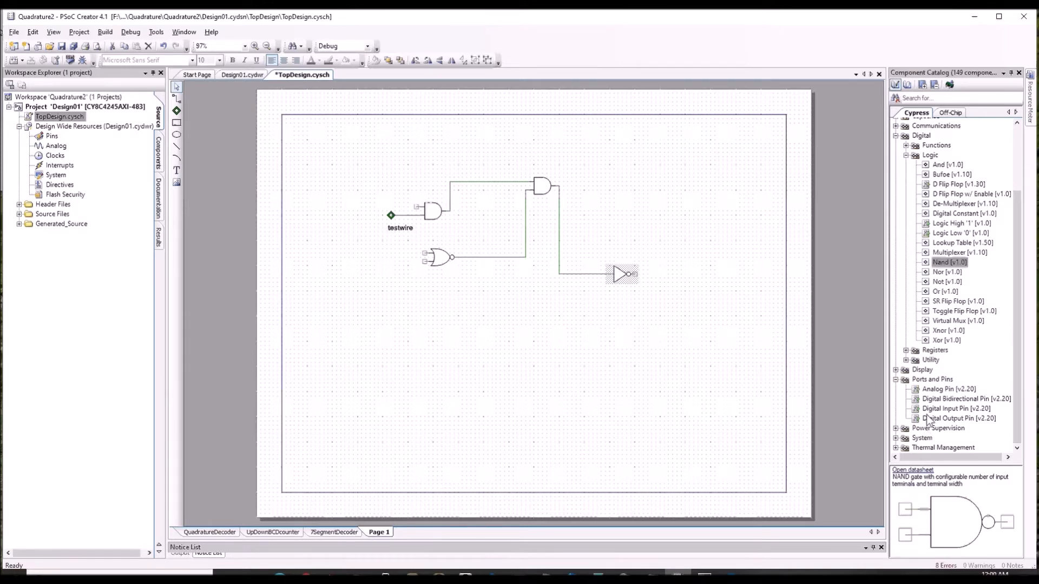
left_click_drag(925, 409, 340, 263)
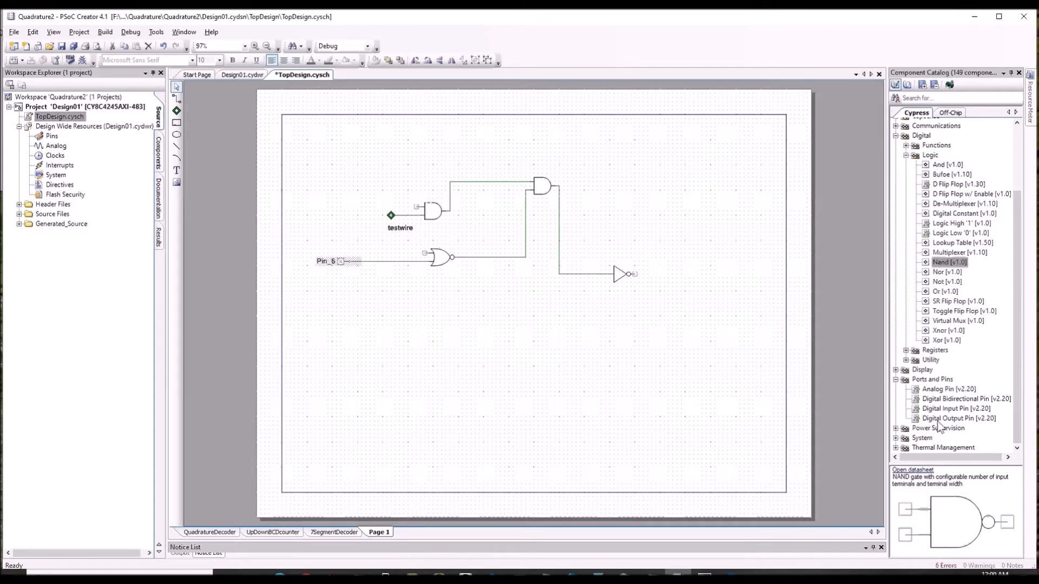
left_click_drag(931, 419, 655, 278)
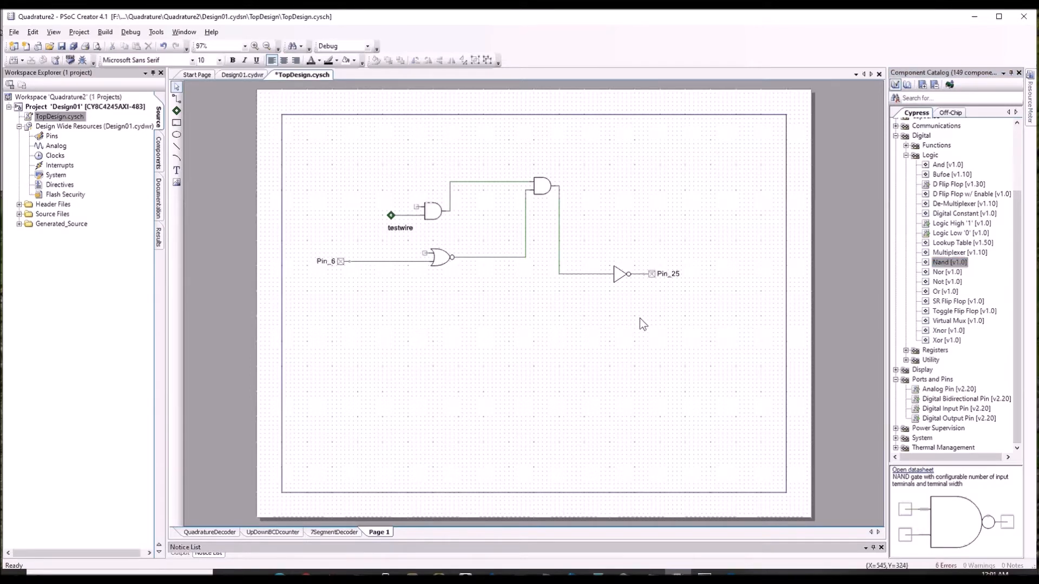
Move the output pin farther away from the Not gate, stretching its wire.
left_click_drag(665, 273, 723, 273)
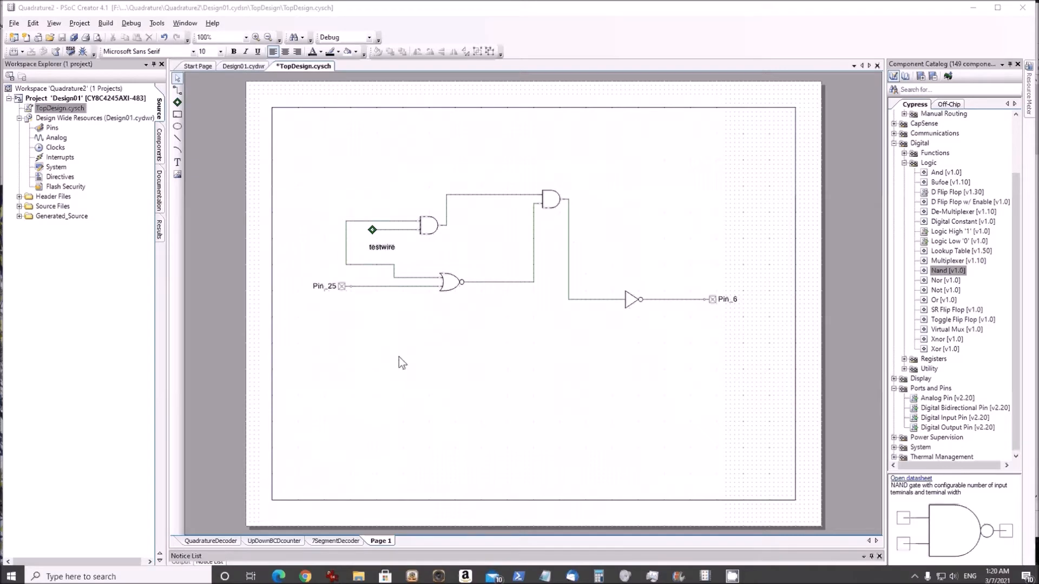
Examine the drive mode and initial drive state options in the input pin's configuration, leaving the settings as they are.
double_click(341, 289)
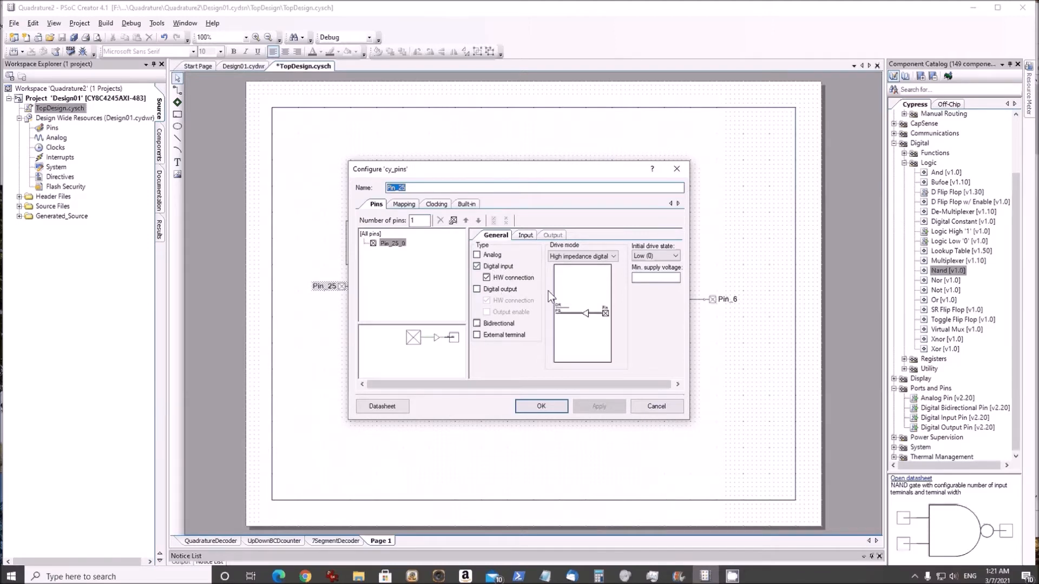
left_click(614, 257)
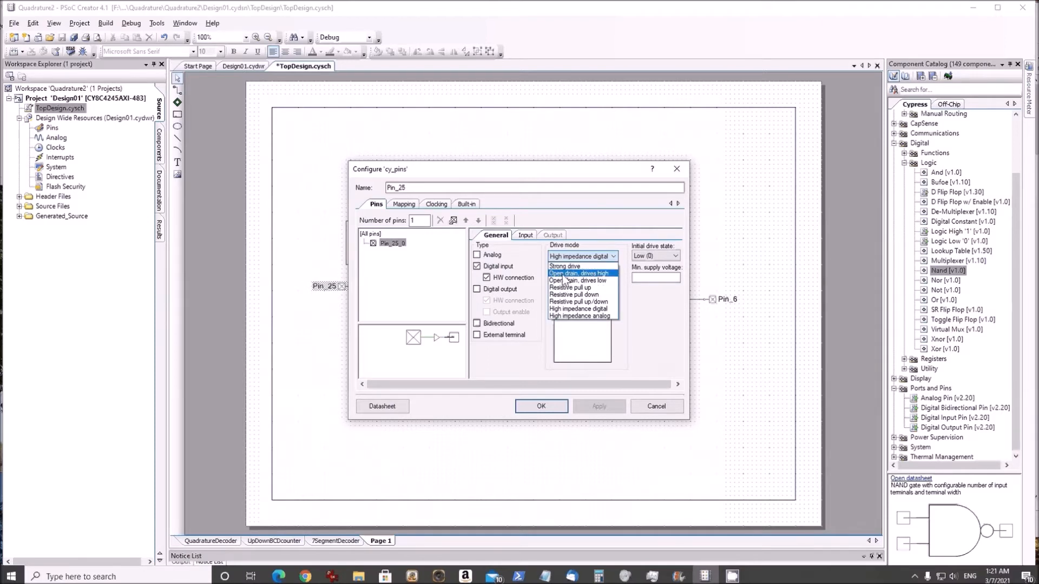
left_click(605, 222)
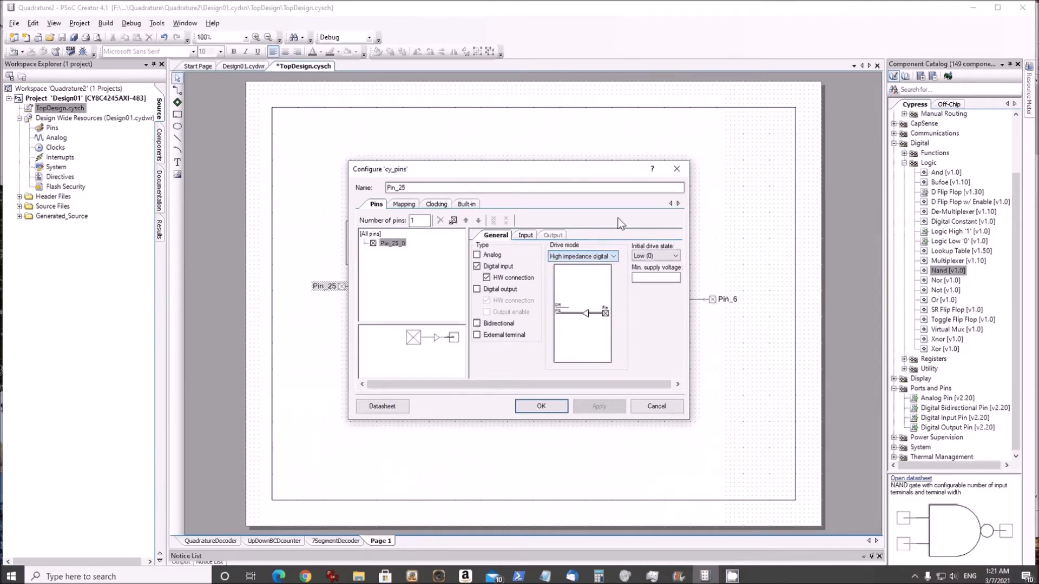
left_click(674, 255)
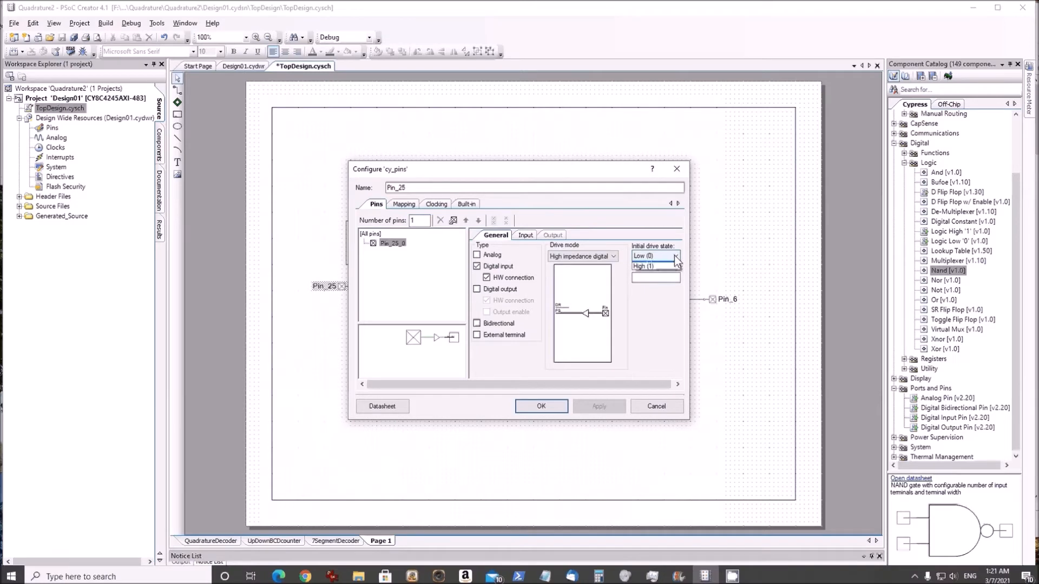
left_click(674, 256)
left_click(657, 407)
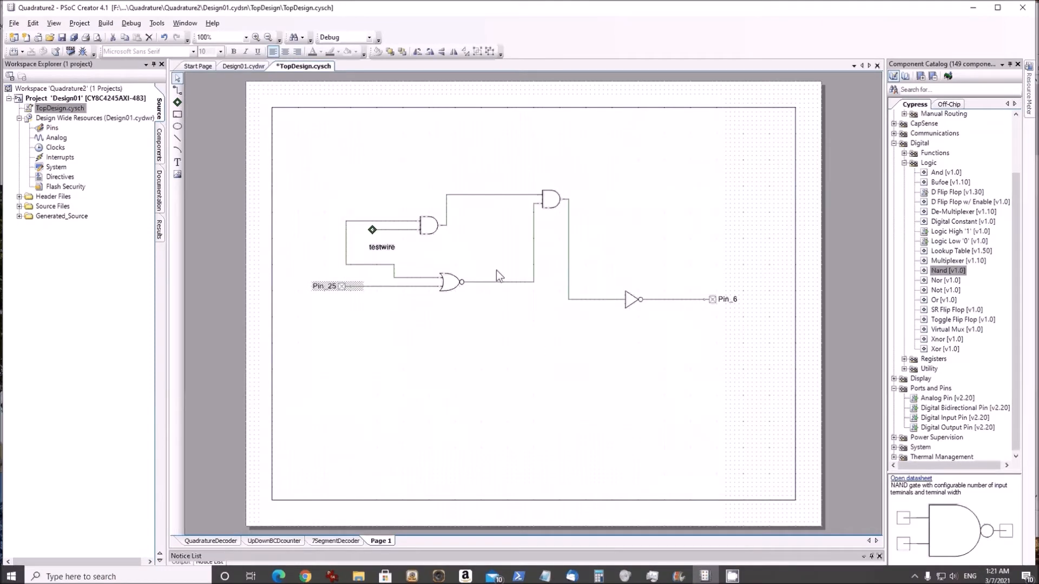
Review the Nor gate's terminal parameters in its configuration and close it without saving.
left_click(451, 286)
double_click(452, 284)
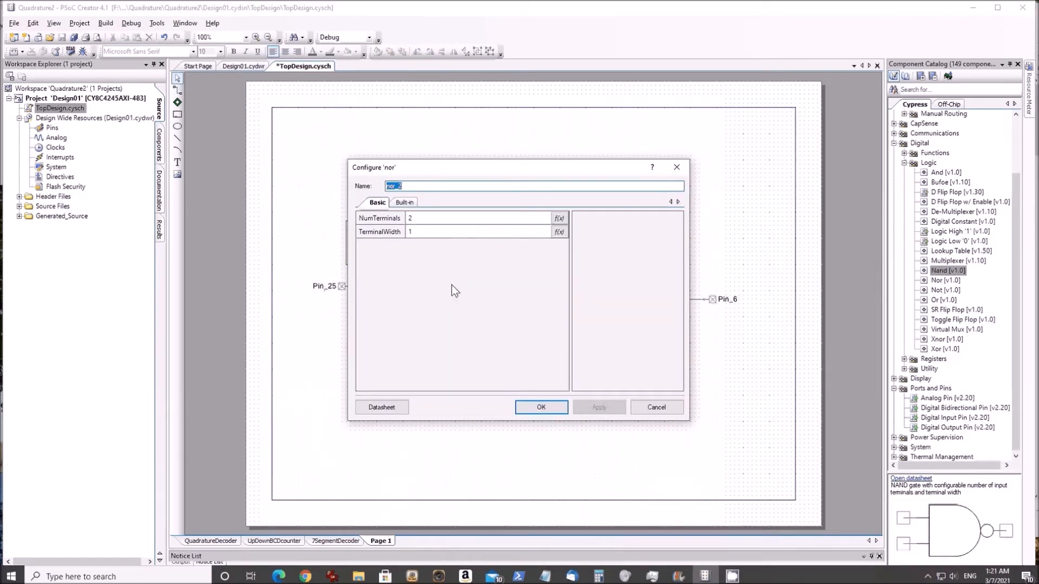
left_click(656, 406)
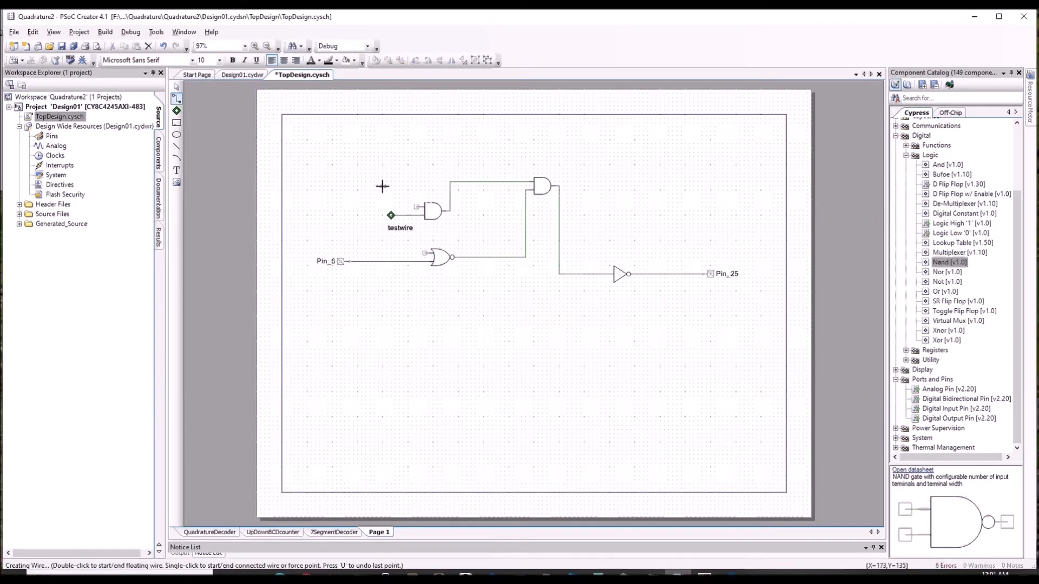
Wire the first And gate's open upper input to the Nor gate's upper input.
left_click(416, 206)
left_click(428, 253)
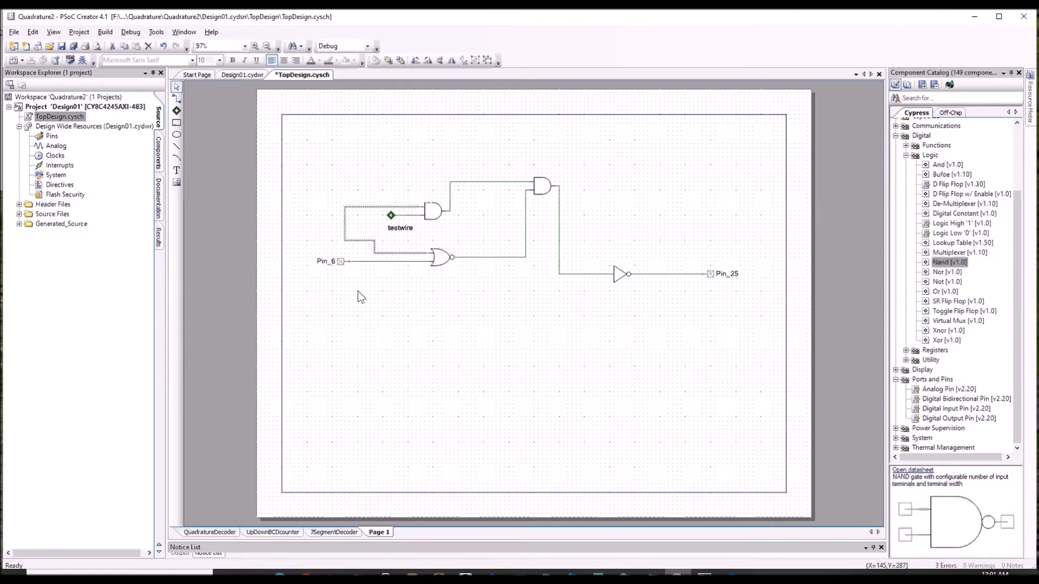
Move the second And gate between the first And and Nor gates, and place the Not gate in line with its output.
left_click(242, 76)
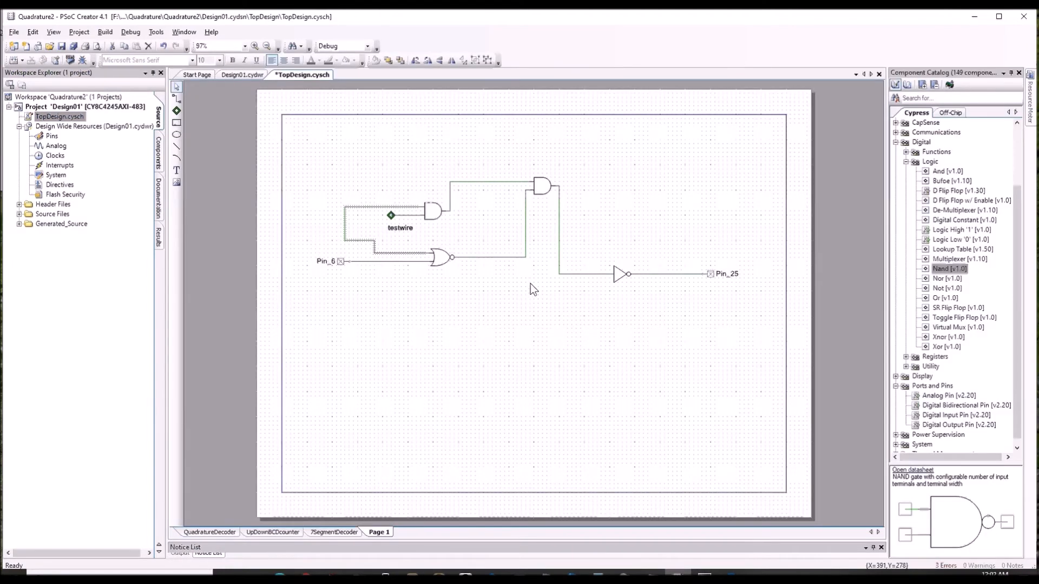
left_click_drag(539, 191, 497, 237)
left_click_drag(617, 275, 551, 233)
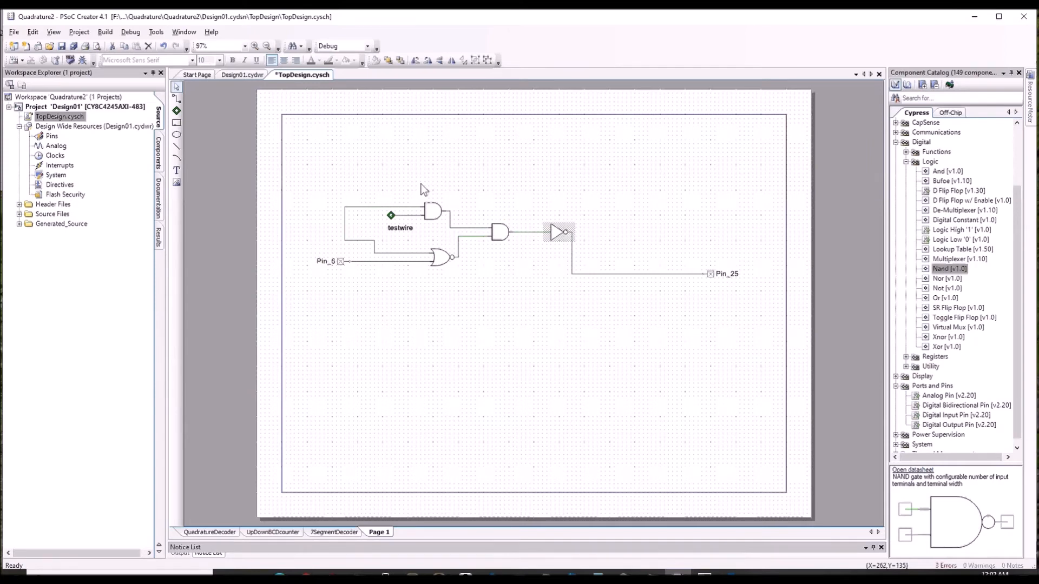
left_click(105, 33)
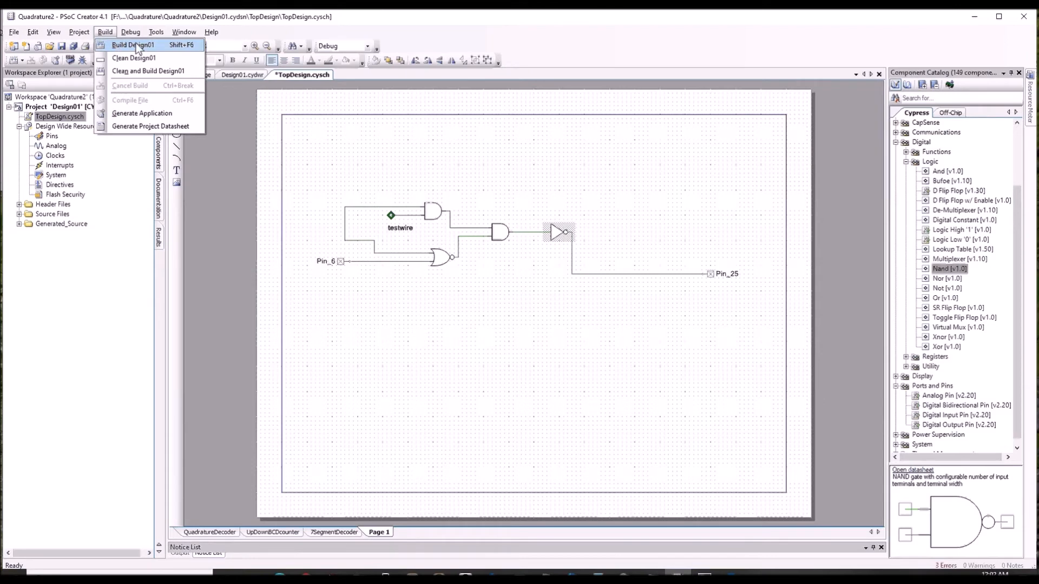
mouse_move(211, 32)
left_click(437, 23)
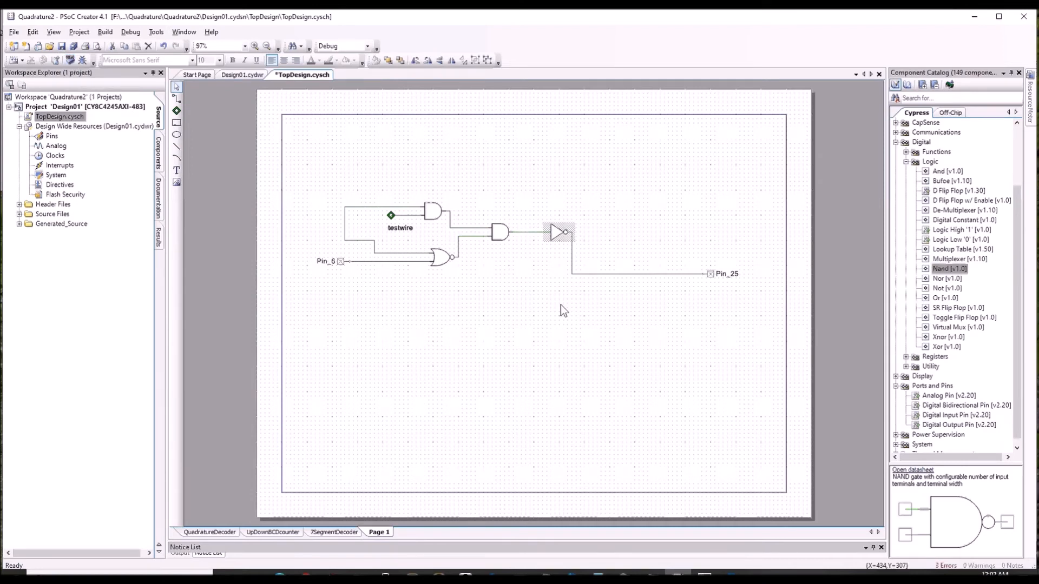
Delete the demo schematic page Page 1 from the design.
right_click(378, 531)
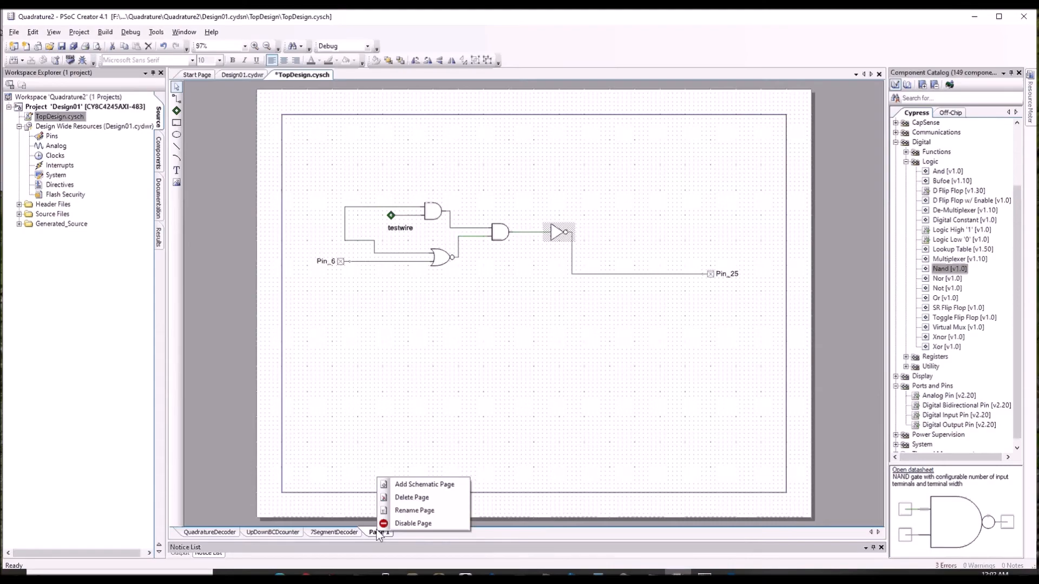
left_click(417, 498)
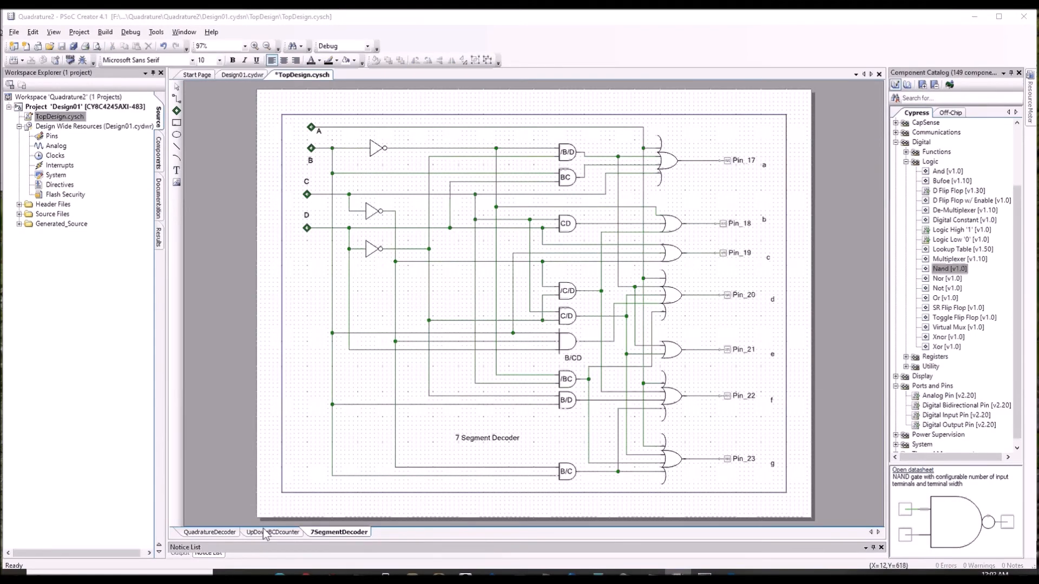
Show the QuadratureDecoder page and mark its two input pins, Pin_8 and Pin_9.
left_click(209, 532)
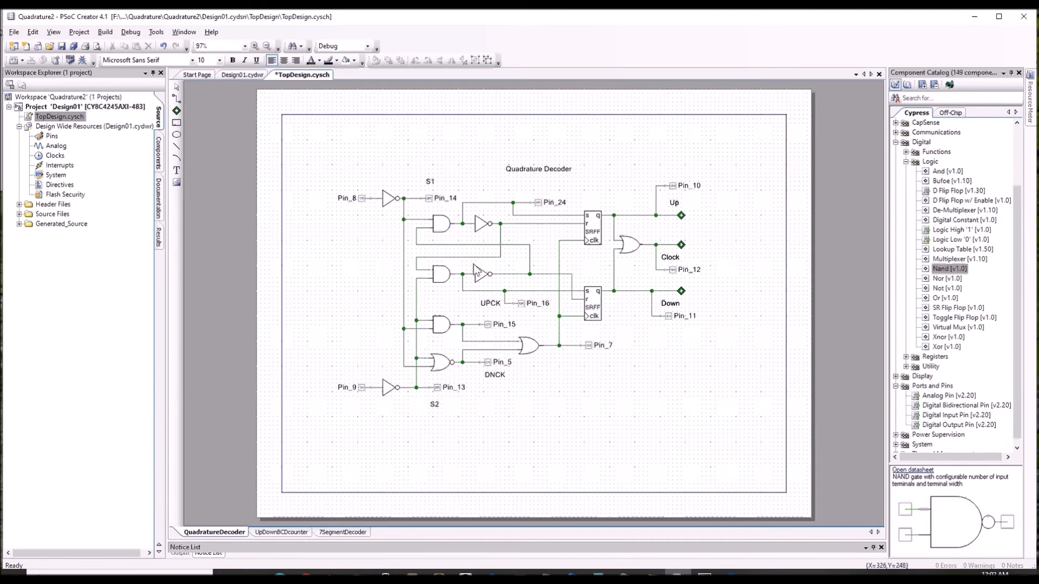
left_click_drag(314, 172, 376, 219)
left_click_drag(317, 353, 378, 414)
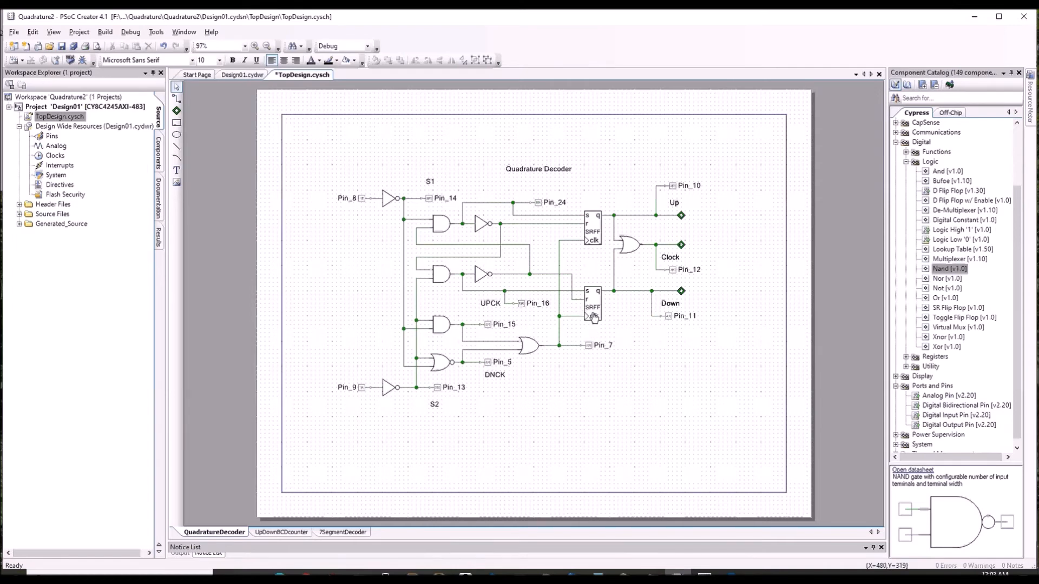
Compare the Up and Down sheet connectors on the UpDownBCDcounter page with the output connectors on the QuadratureDecoder page.
left_click(278, 534)
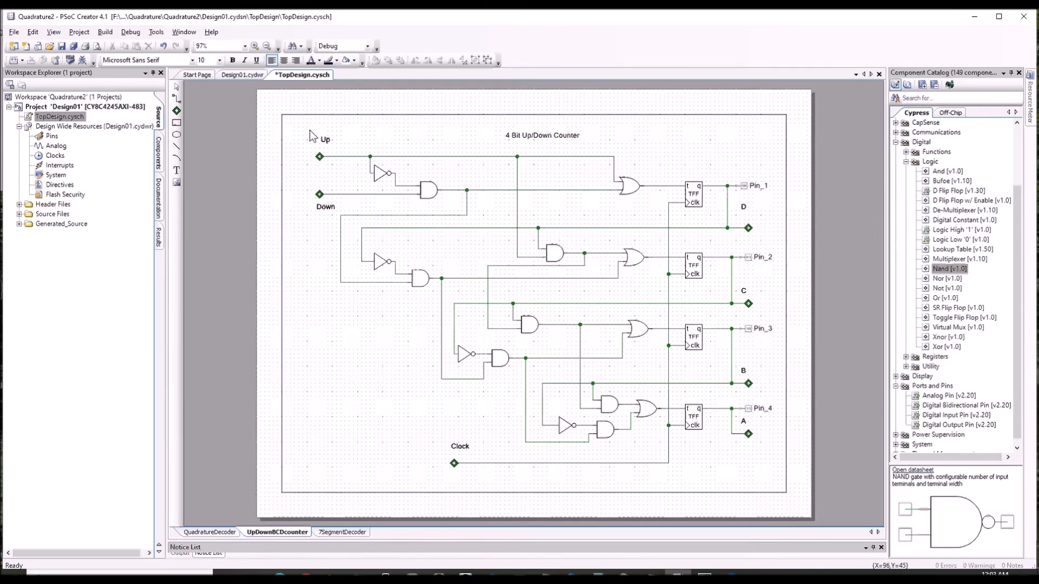
mouse_move(287, 129)
left_mouse_down()
mouse_move(338, 171)
mouse_move(351, 224)
mouse_move(337, 215)
left_mouse_up()
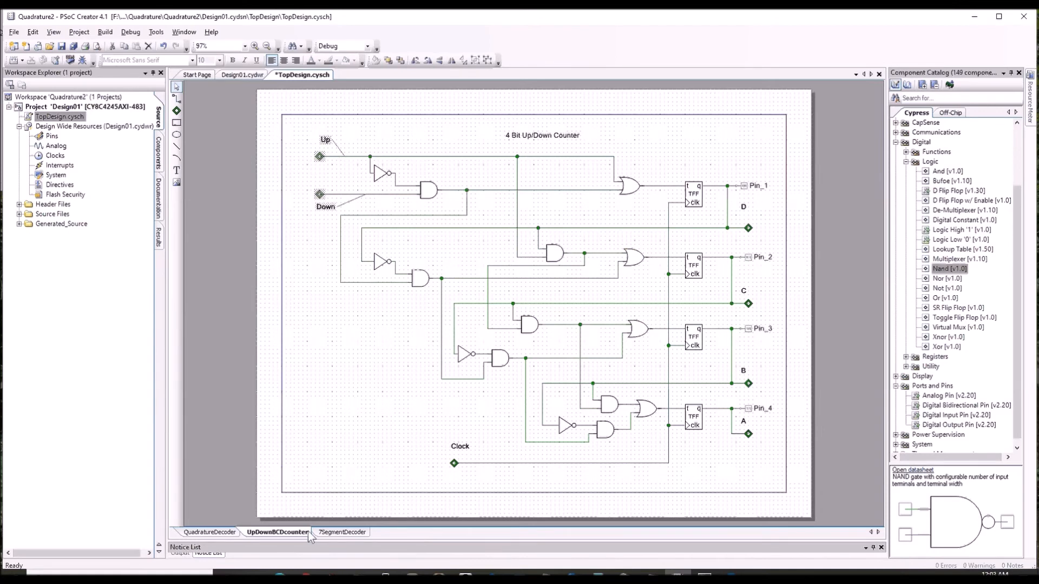
left_click(216, 533)
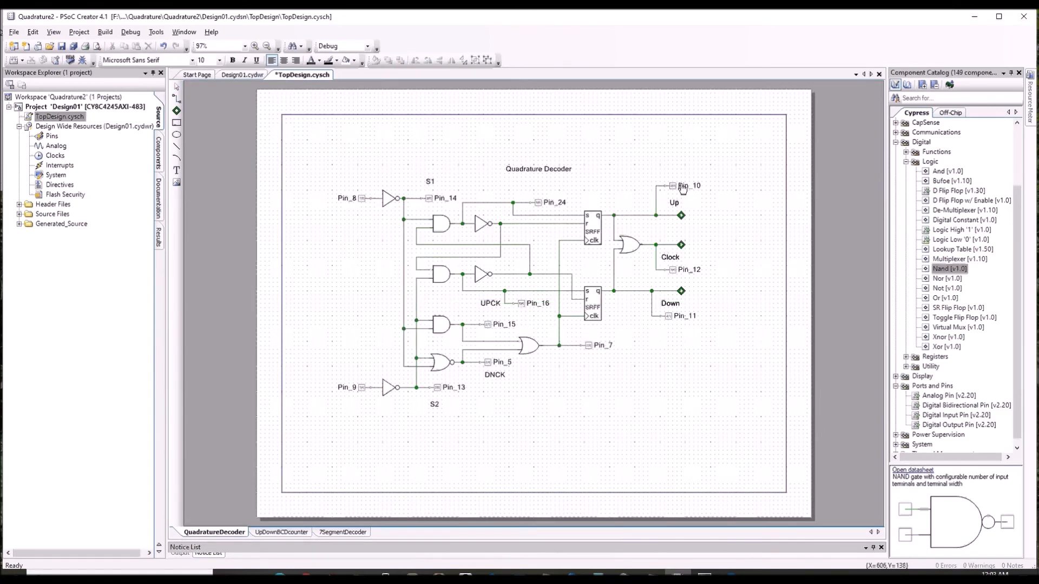
left_click_drag(696, 201, 667, 245)
left_click_drag(706, 284, 656, 346)
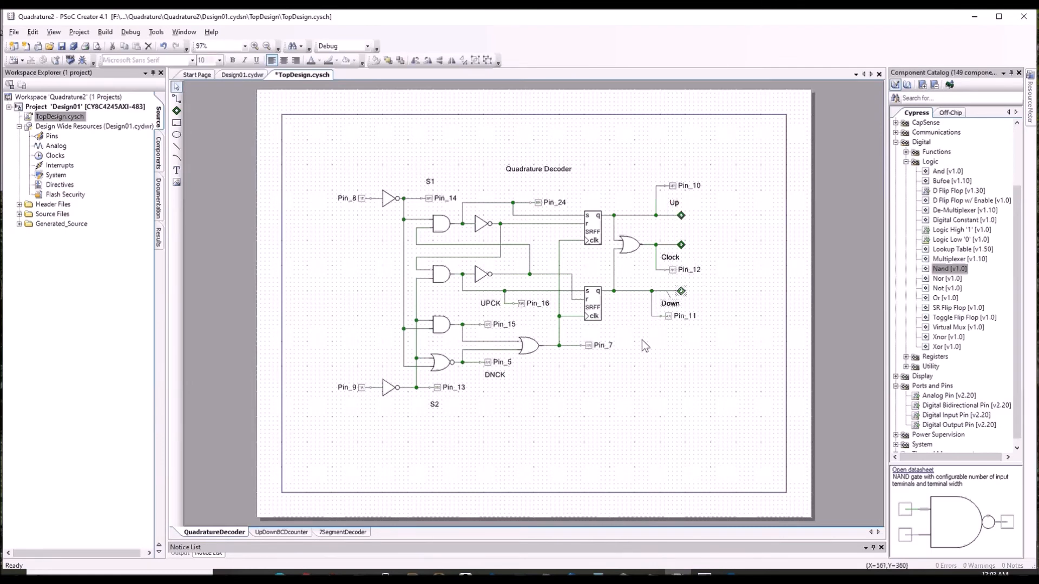
Return to the UpDownBCDcounter page and select the sheet connector of output D.
left_click(298, 535)
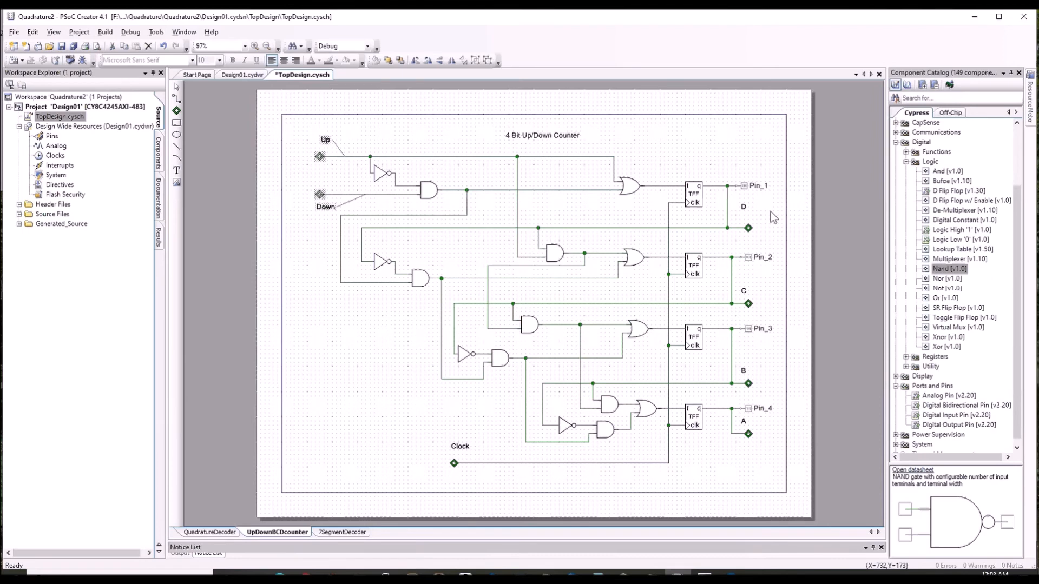
left_click(748, 228)
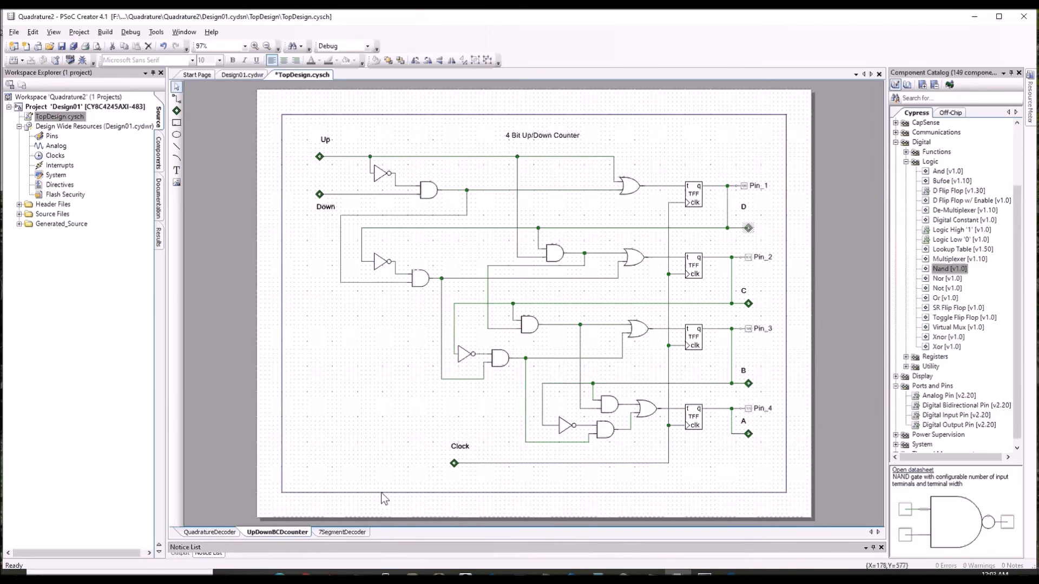
Show the 7SegmentDecoder page and mark its input connectors A to D and the segment labels a to g.
left_click(352, 532)
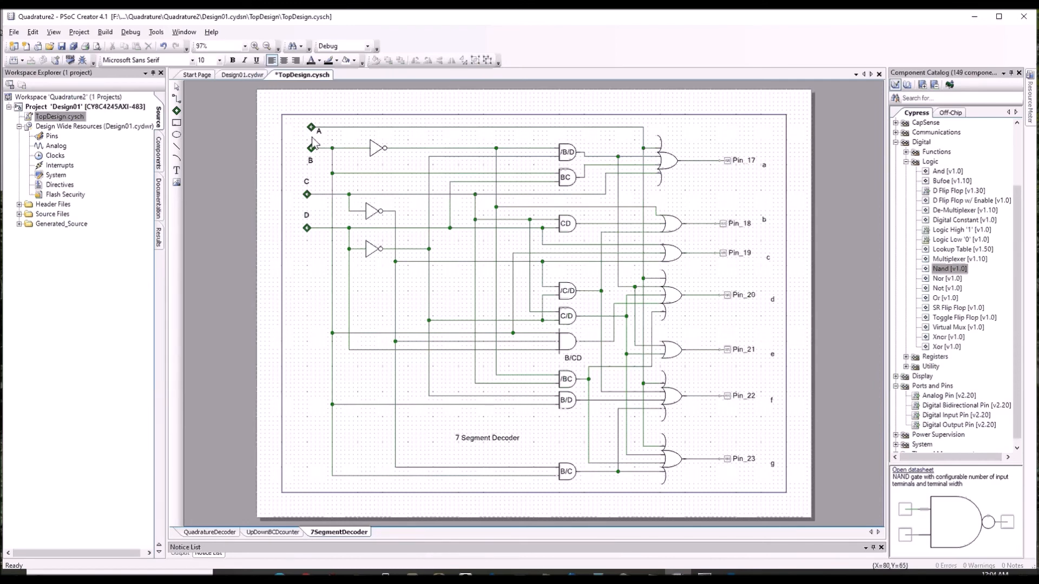
left_click_drag(293, 116, 325, 247)
left_click(706, 187)
left_click_drag(780, 147, 760, 483)
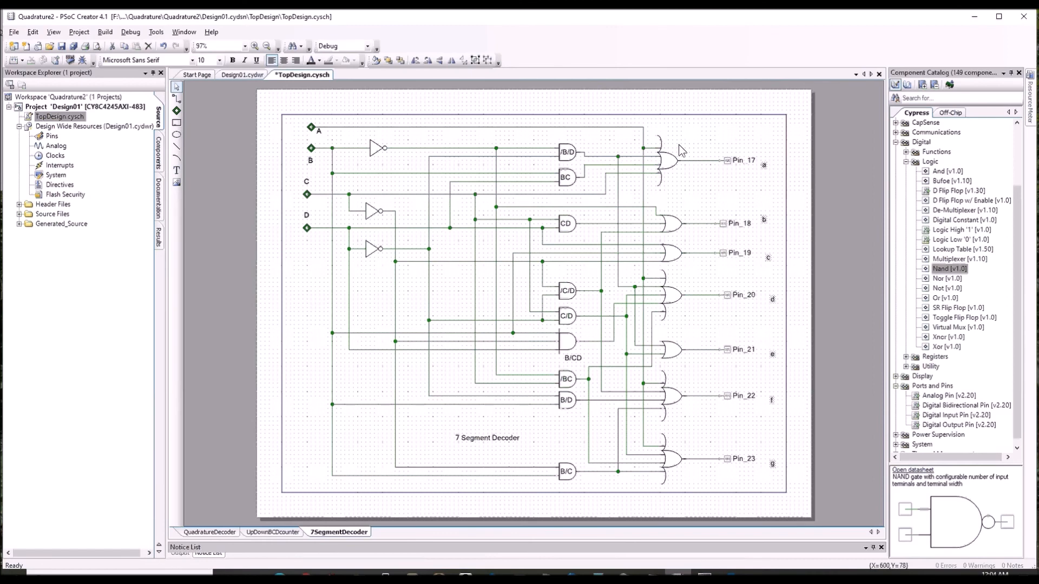